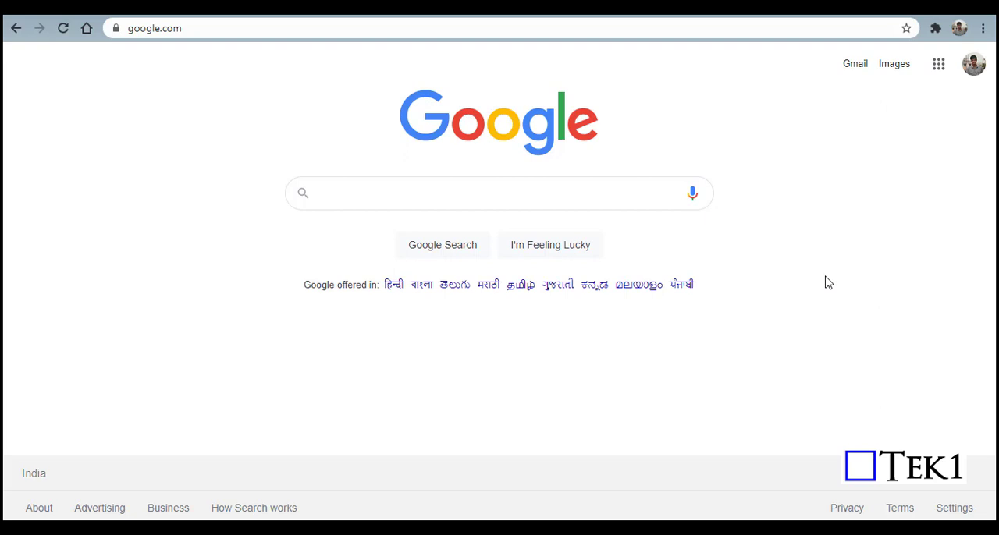
Step: Search Google for "bim 360" and open the Autodesk BIM 360 construction management software site
{"action": "left_click", "coordinate": [368, 192]}
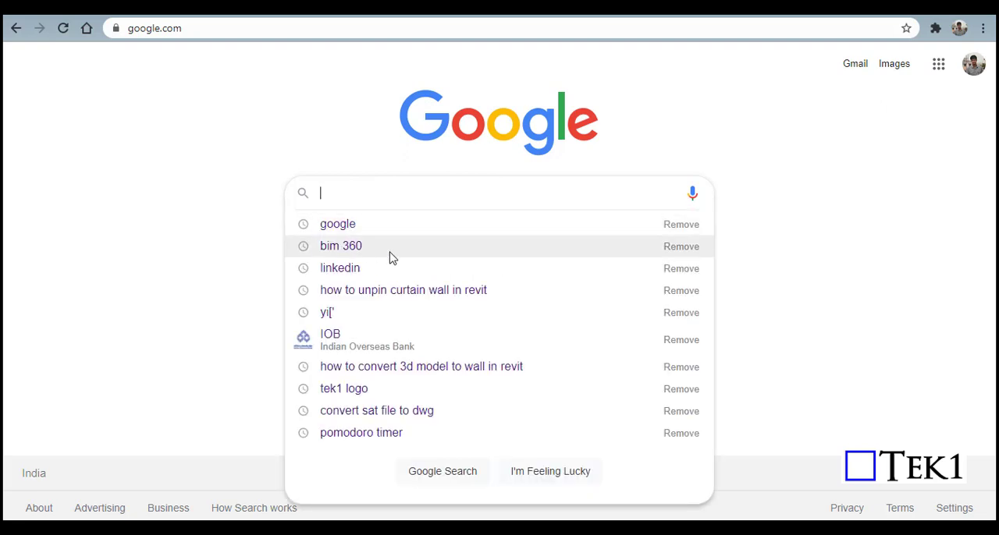
{"action": "left_click", "coordinate": [364, 251]}
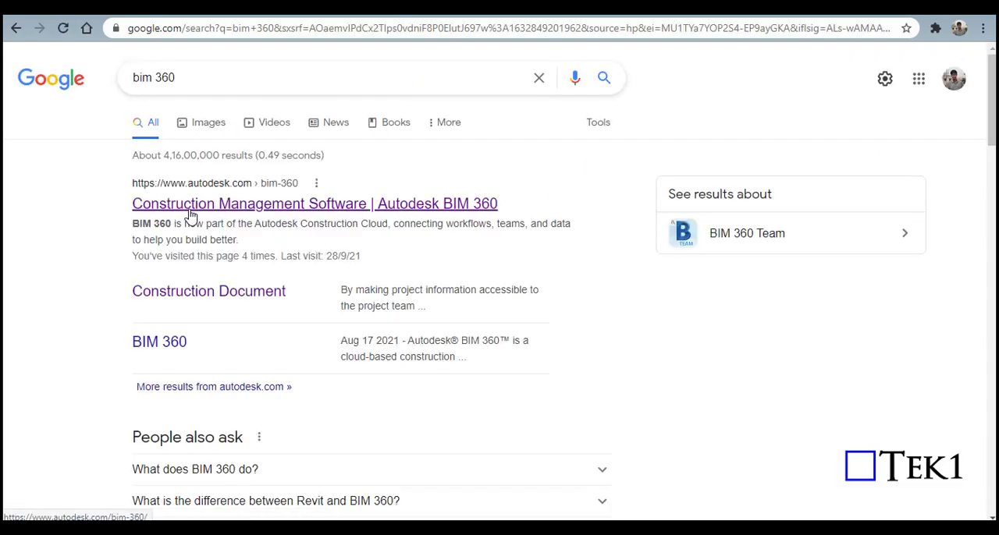
{"action": "left_click", "coordinate": [312, 204]}
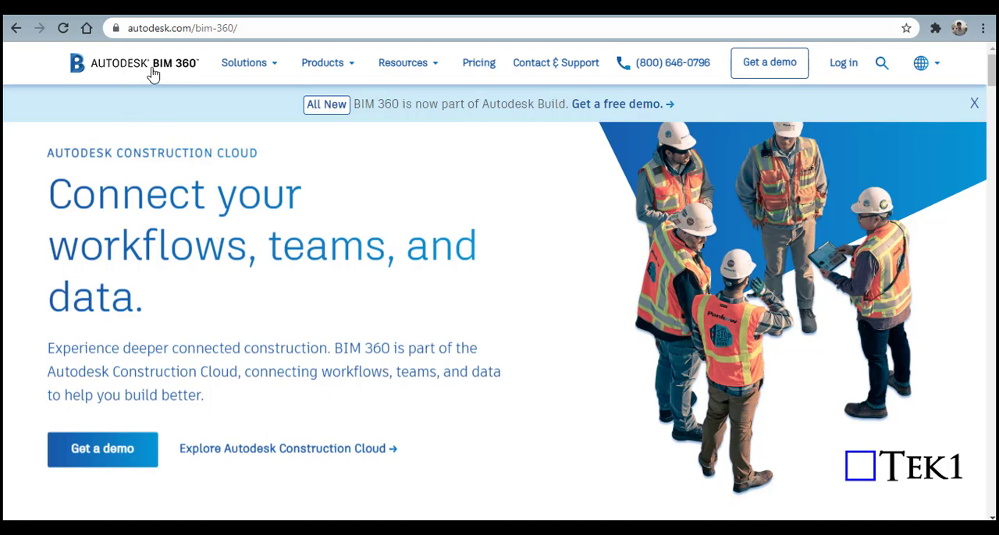
Step: Open the Docs product page from the BIM 360 site's list of products and look over its introduction
{"action": "left_click", "coordinate": [215, 69]}
{"action": "mouse_move", "coordinate": [320, 68]}
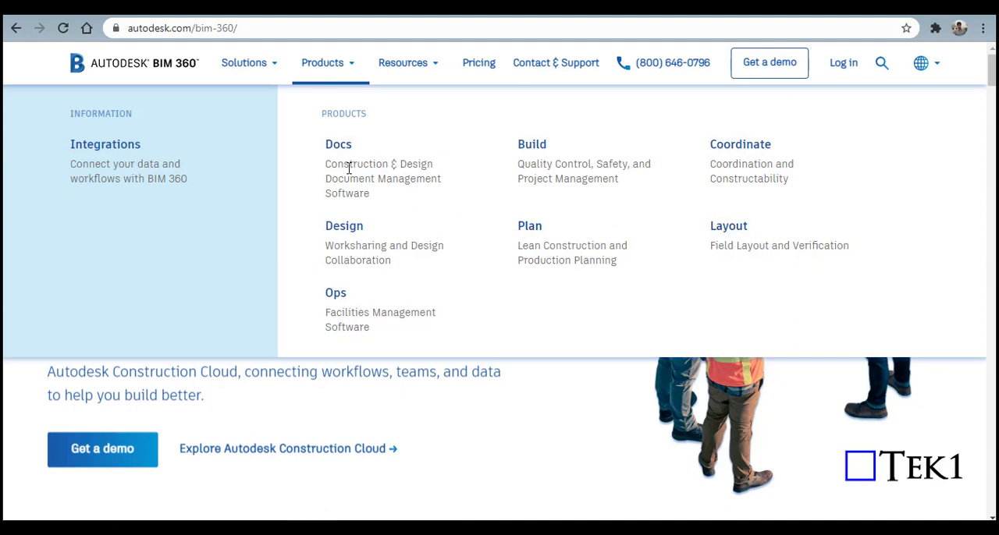
{"action": "mouse_move", "coordinate": [408, 64]}
{"action": "left_click", "coordinate": [341, 151]}
{"action": "scroll", "coordinate": [234, 238], "scroll_direction": "down", "scroll_amount": 1}
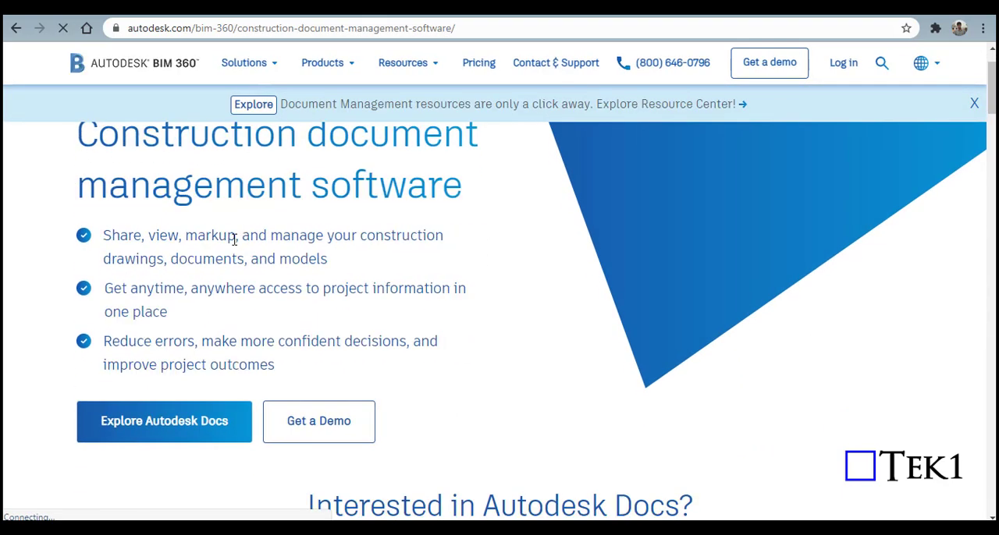
{"action": "scroll", "coordinate": [217, 229], "scroll_direction": "up", "scroll_amount": 1}
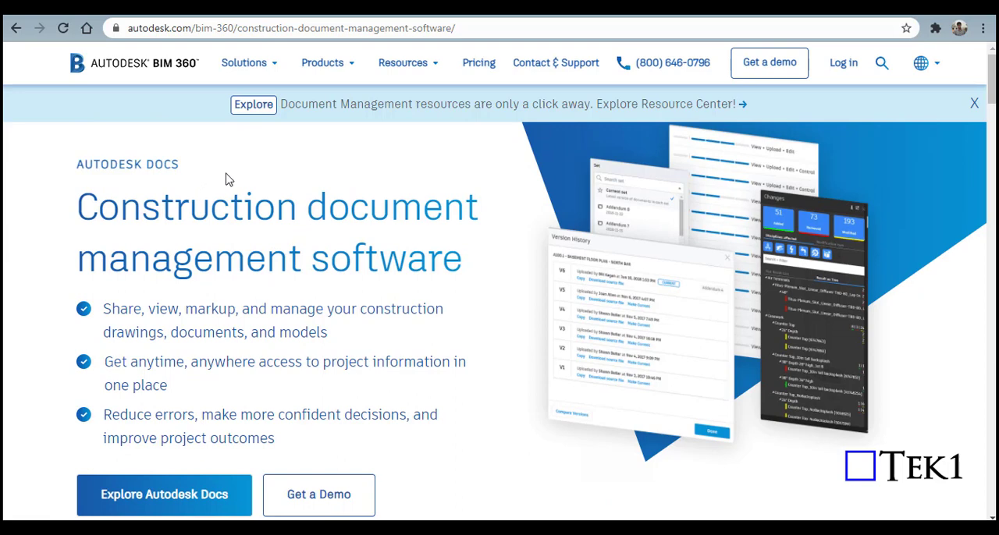
Step: Go to the Autodesk Docs offer from the product page and start trying it to reach the project files
{"action": "scroll", "coordinate": [226, 175], "scroll_direction": "down", "scroll_amount": 1}
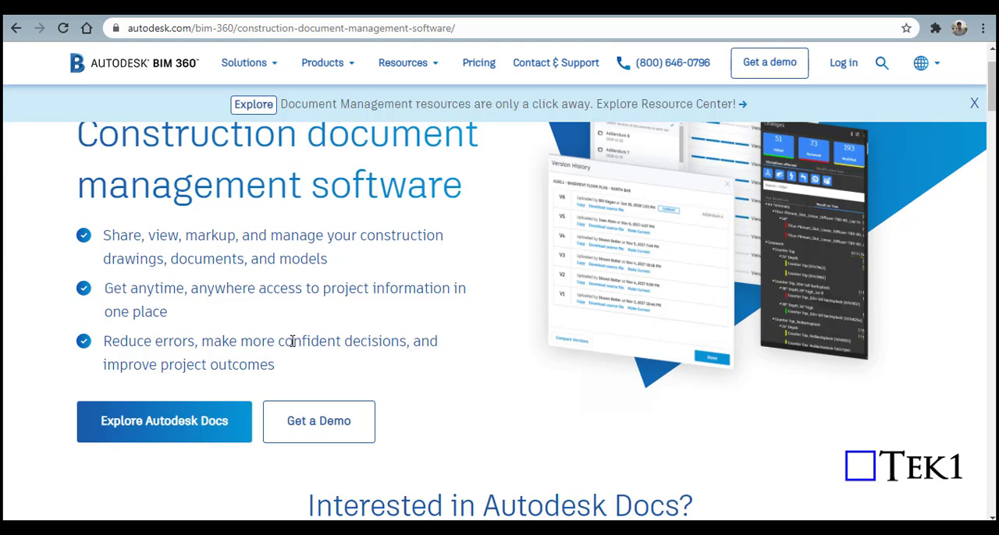
{"action": "left_click", "coordinate": [175, 430]}
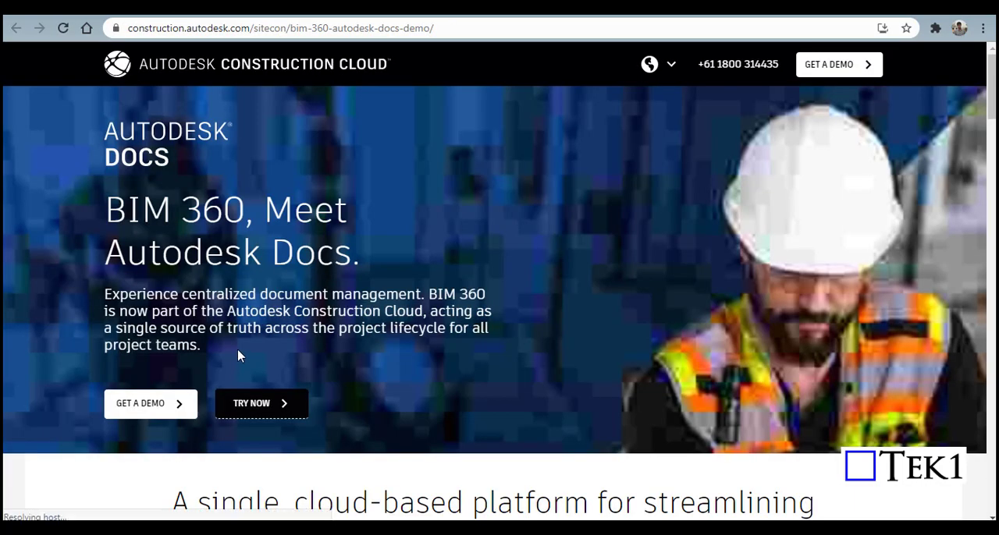
{"action": "left_click", "coordinate": [278, 407]}
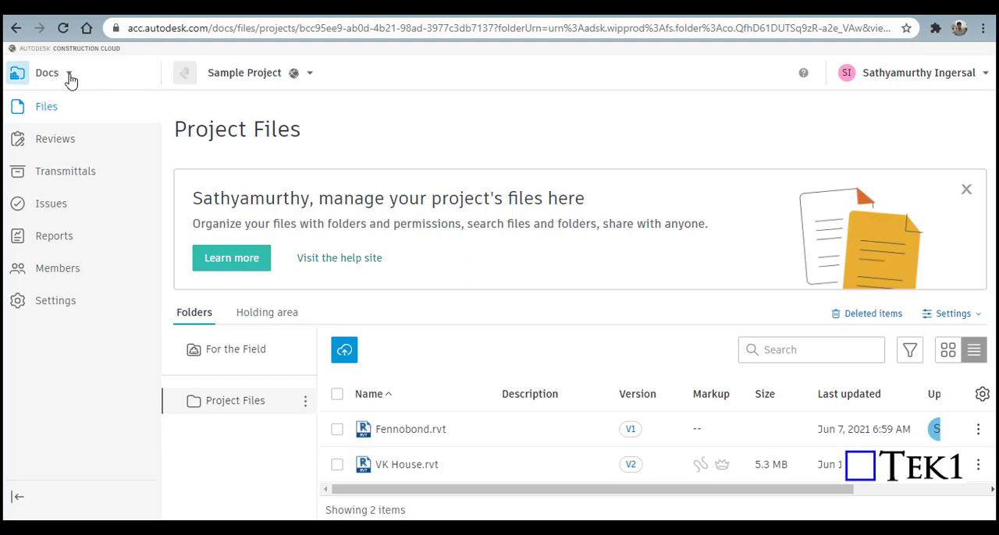
Step: Switch to Account Admin and begin a new project named "Office Model Built" with project number A123
{"action": "left_click", "coordinate": [70, 78]}
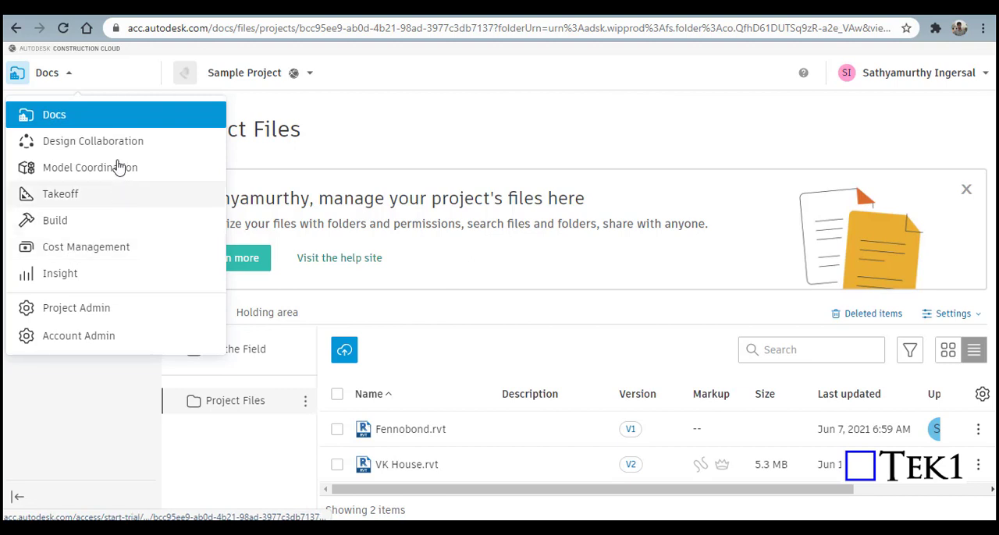
{"action": "left_click", "coordinate": [86, 343]}
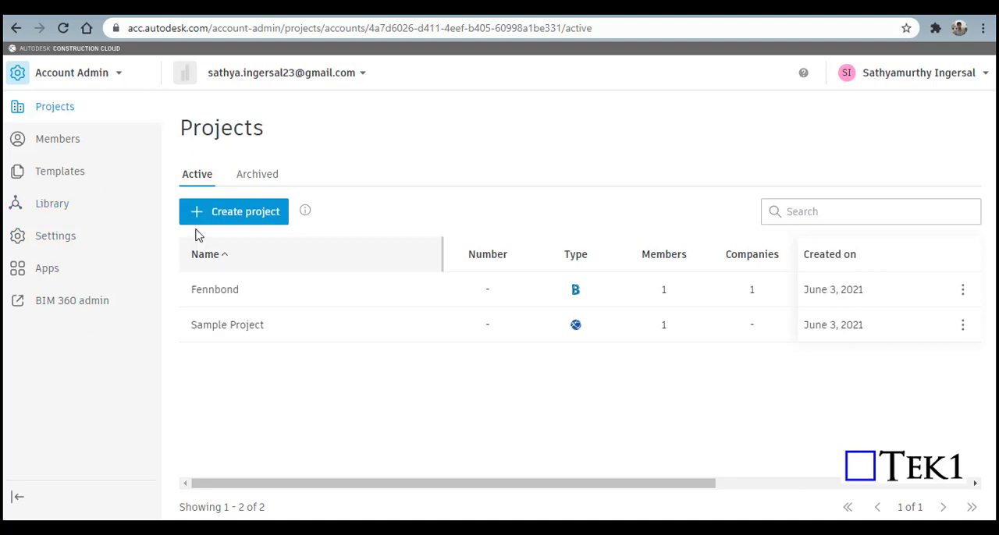
{"action": "left_click", "coordinate": [246, 222]}
{"action": "type", "text": "Office Model Built"}
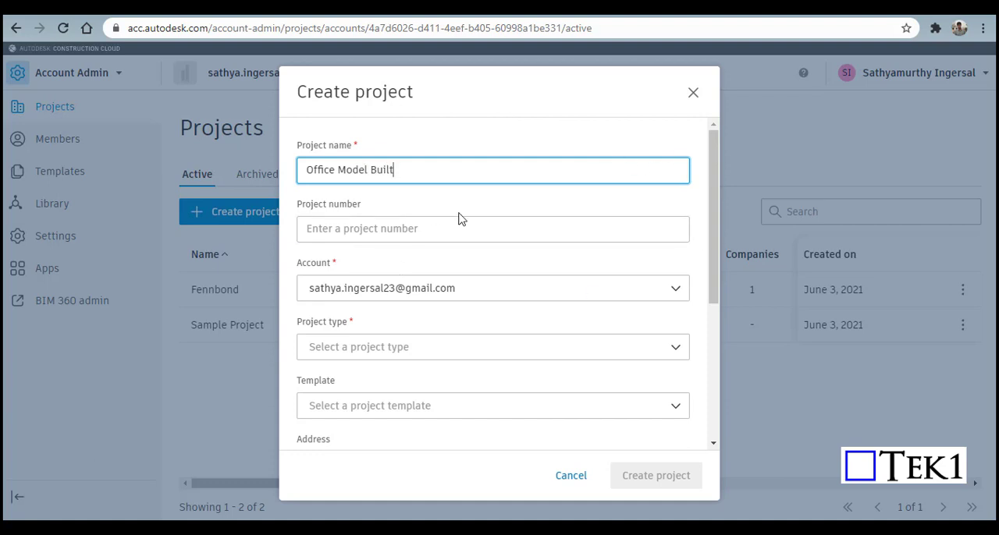
{"action": "left_click", "coordinate": [420, 232]}
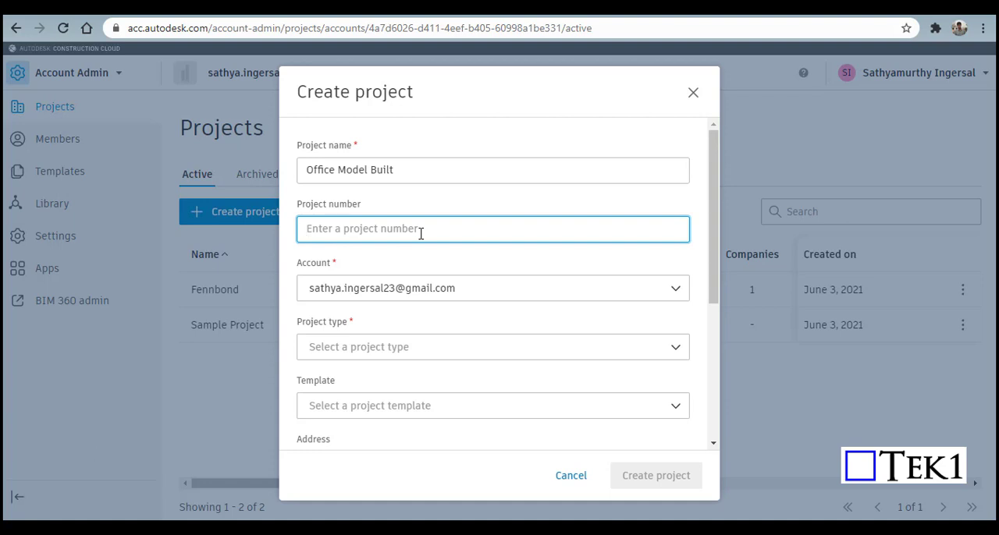
{"action": "type", "text": "A123"}
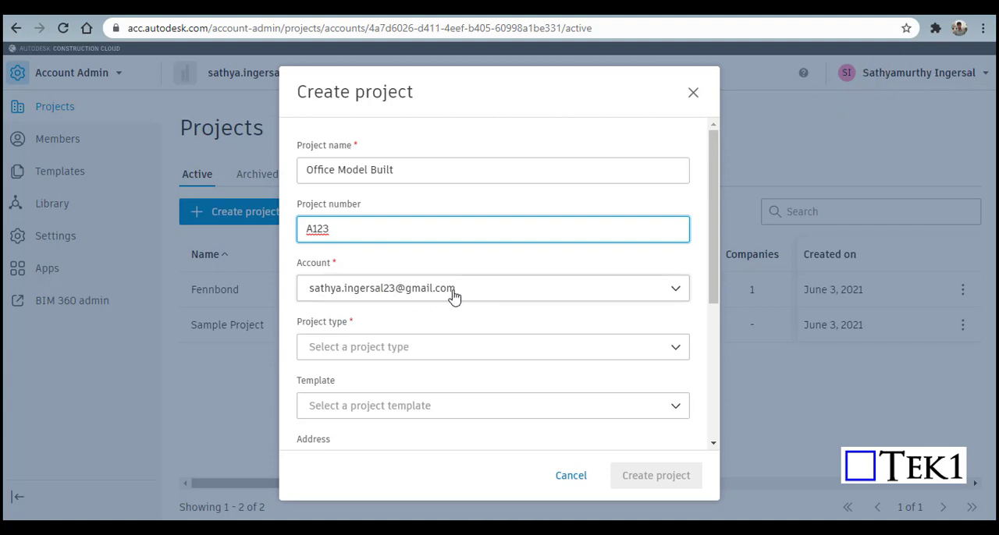
Step: Keep the preselected account, set the project type to Office with no template, and create the project
{"action": "left_click", "coordinate": [680, 289]}
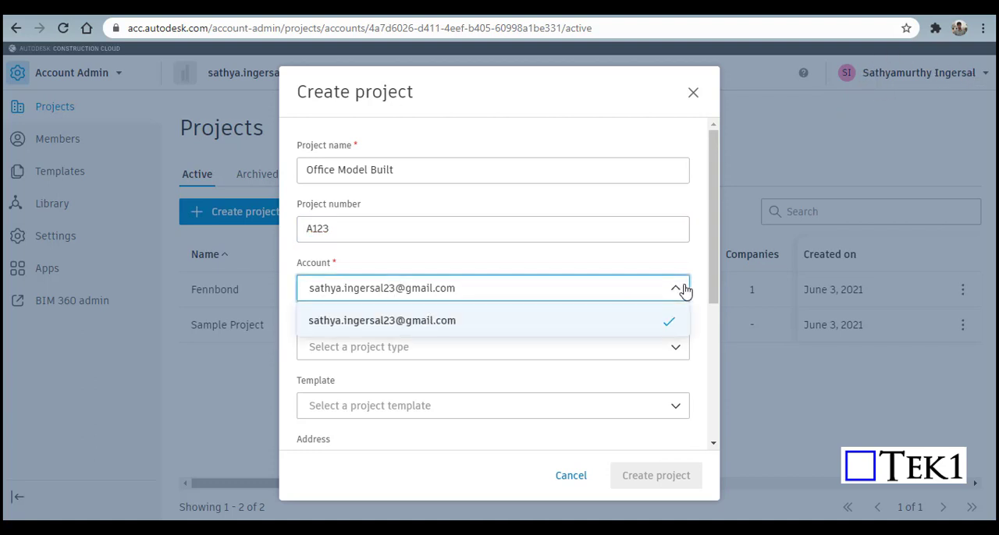
{"action": "left_click", "coordinate": [647, 299]}
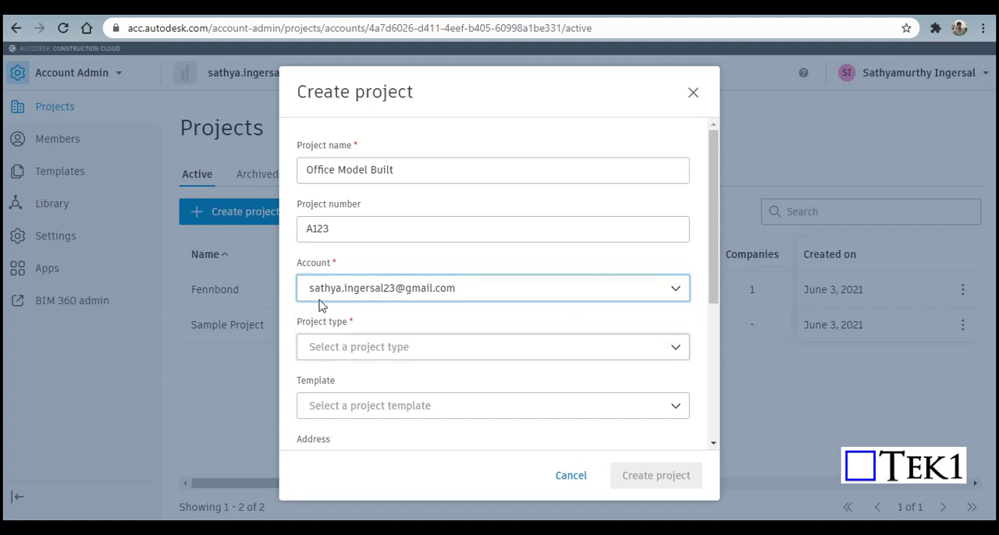
{"action": "left_click", "coordinate": [358, 358]}
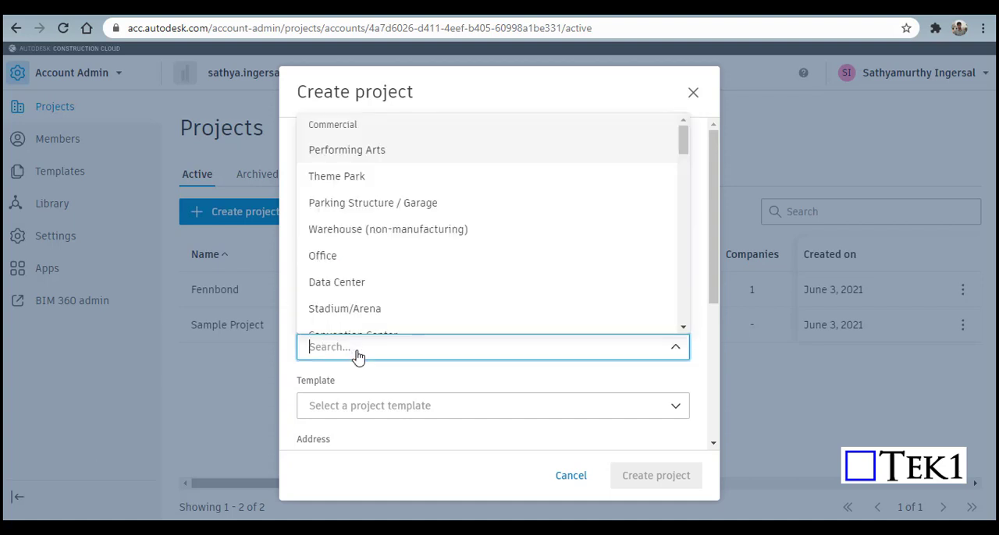
{"action": "left_click", "coordinate": [328, 258]}
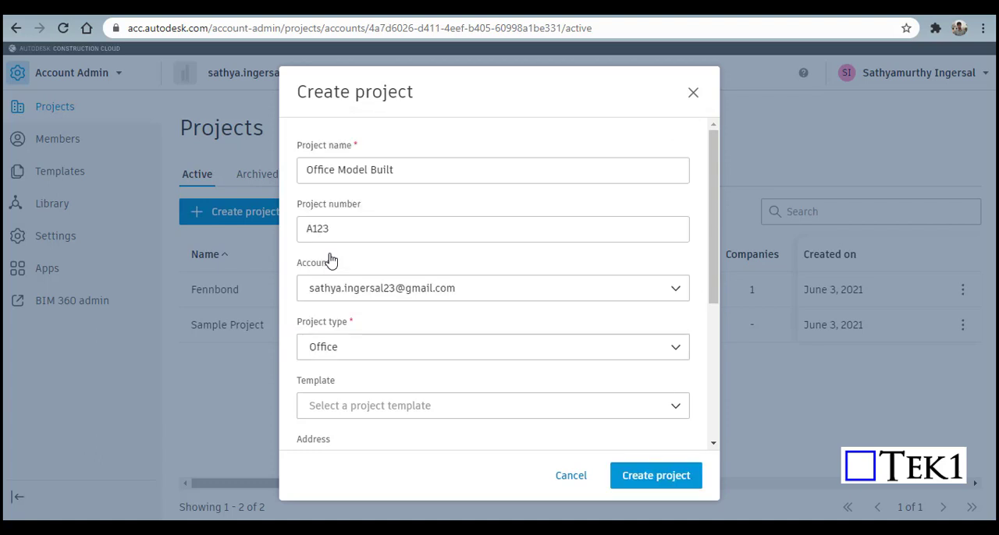
{"action": "left_click", "coordinate": [379, 409]}
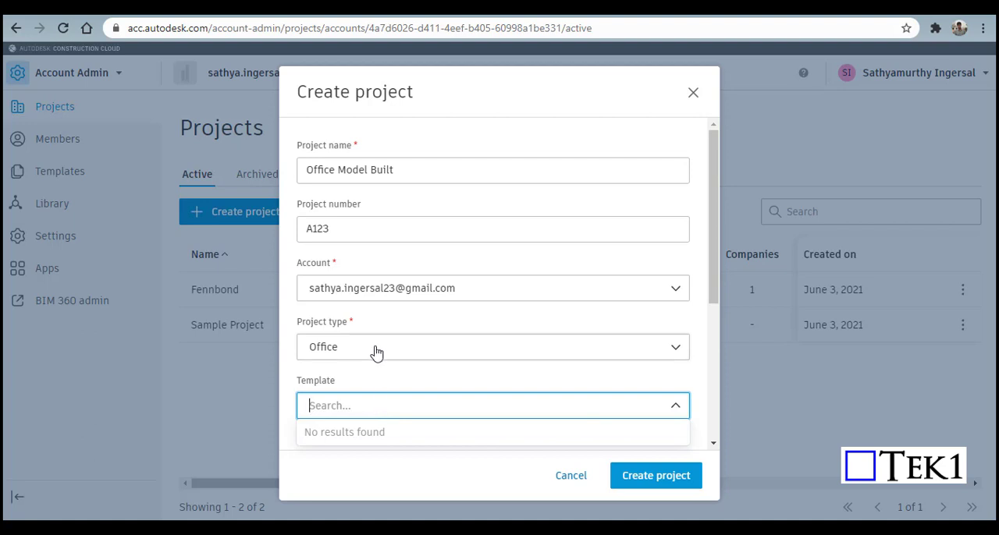
{"action": "left_click", "coordinate": [336, 475]}
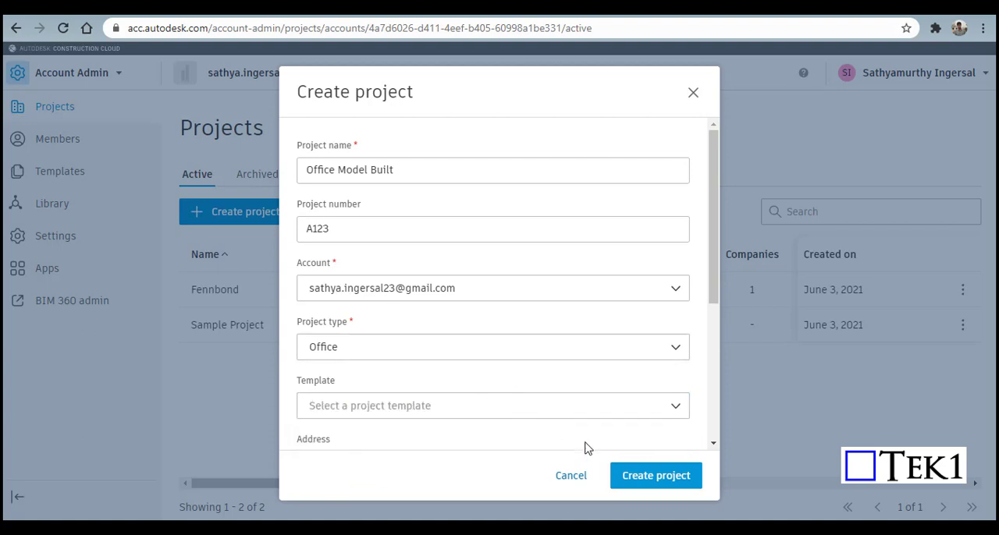
{"action": "left_click", "coordinate": [637, 480]}
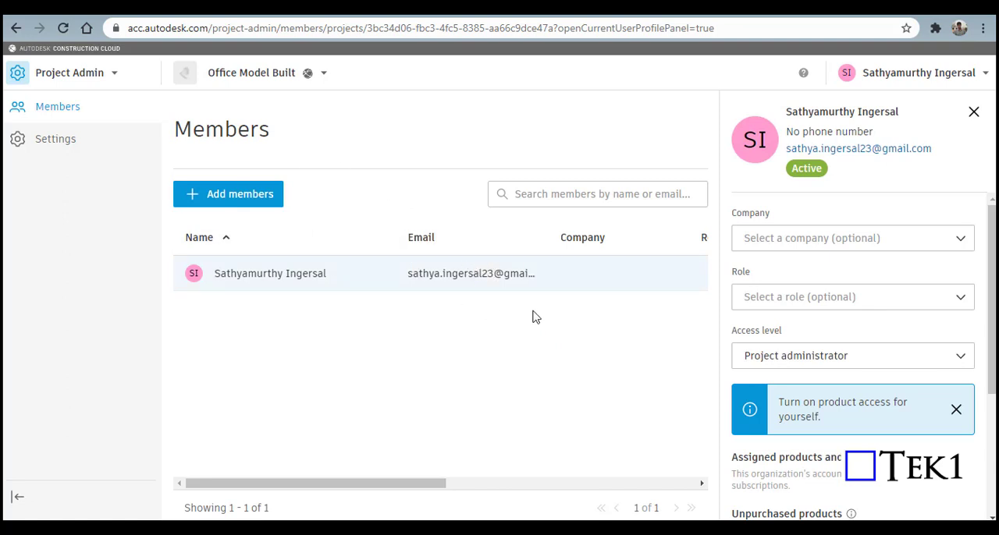
Step: Set the project member's company to Tek1 and assign the Engineer role
{"action": "left_click", "coordinate": [923, 251]}
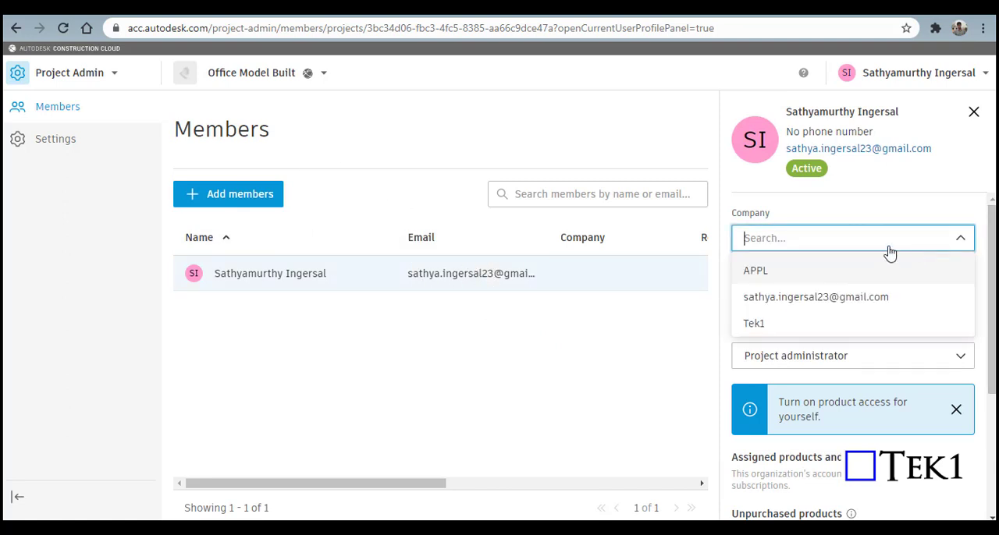
{"action": "left_click", "coordinate": [764, 325]}
{"action": "left_click", "coordinate": [802, 298]}
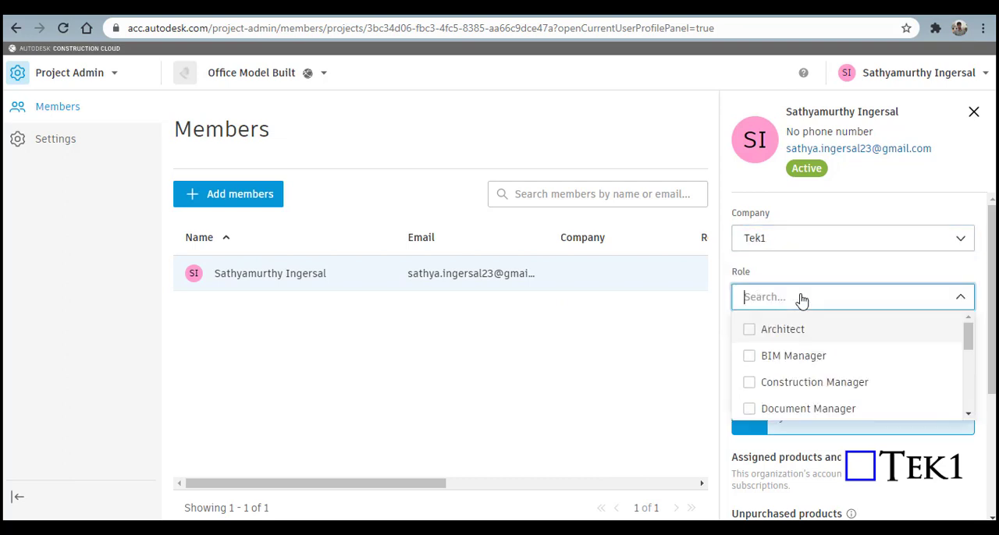
{"action": "scroll", "coordinate": [767, 367], "scroll_direction": "down", "scroll_amount": 2}
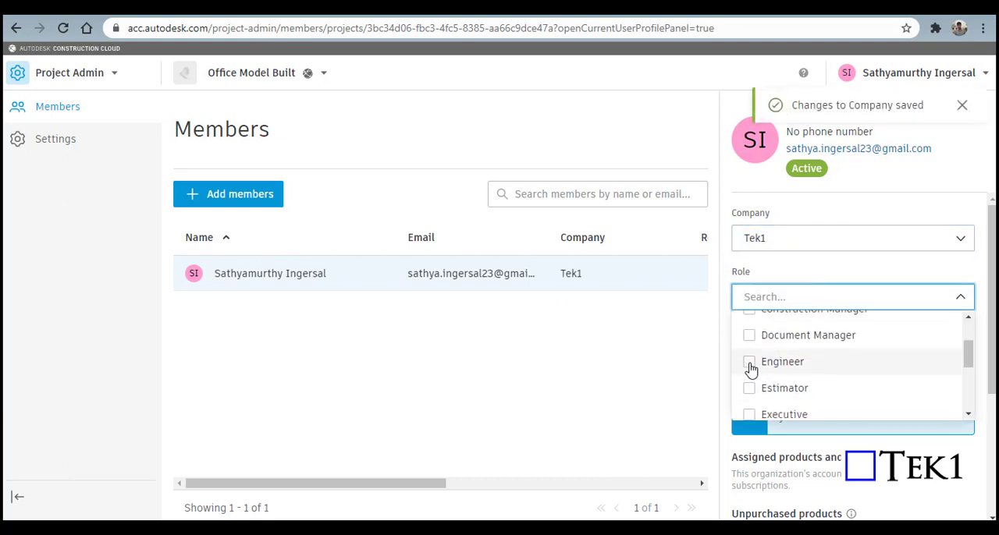
{"action": "left_click", "coordinate": [751, 364]}
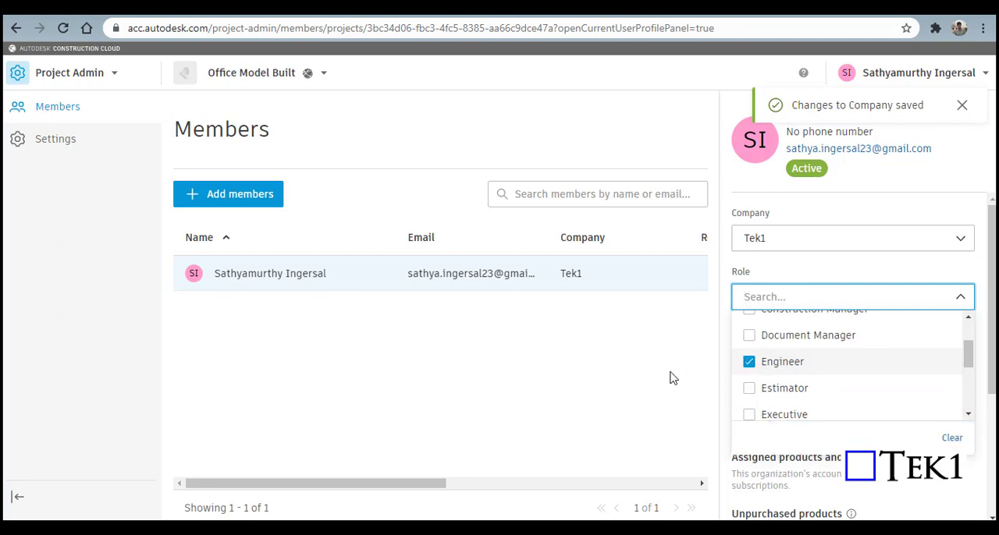
{"action": "left_click", "coordinate": [622, 412]}
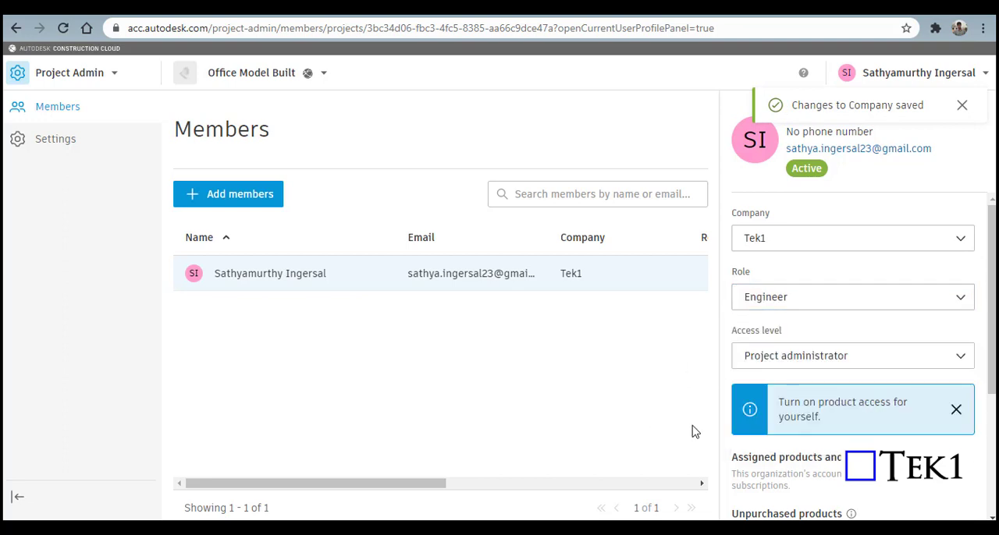
Step: Review the member's access level options and choose Project administrator
{"action": "left_click", "coordinate": [802, 364]}
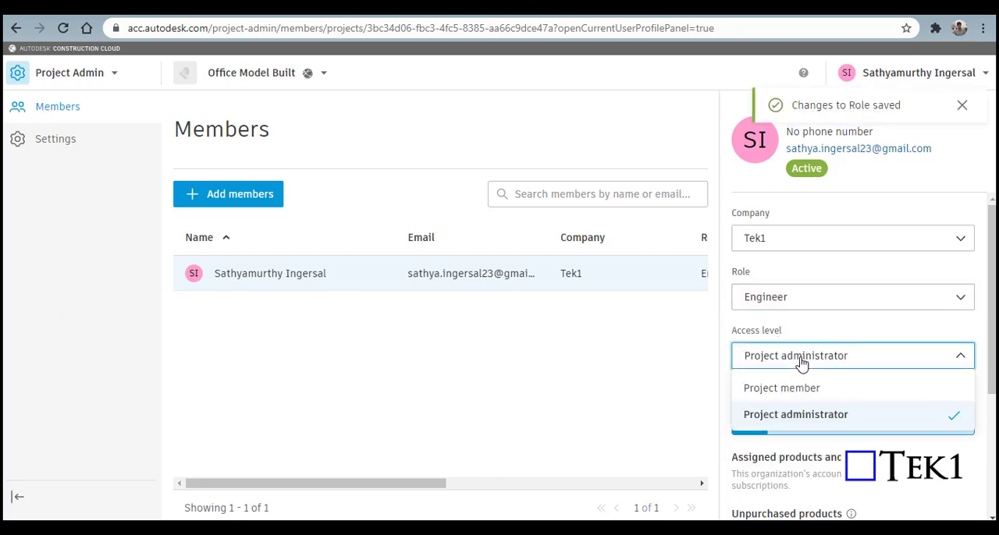
{"action": "left_click", "coordinate": [802, 364]}
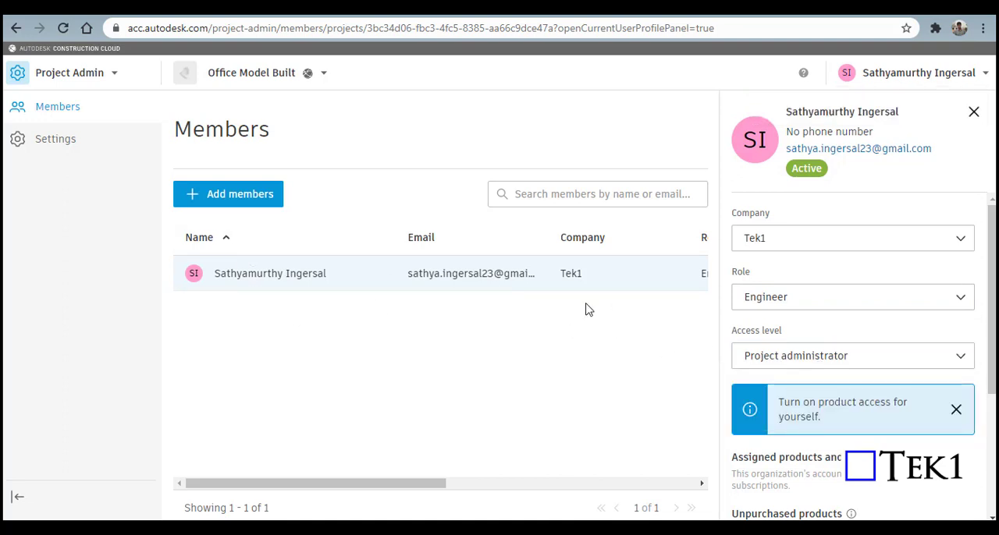
{"action": "left_click", "coordinate": [793, 361]}
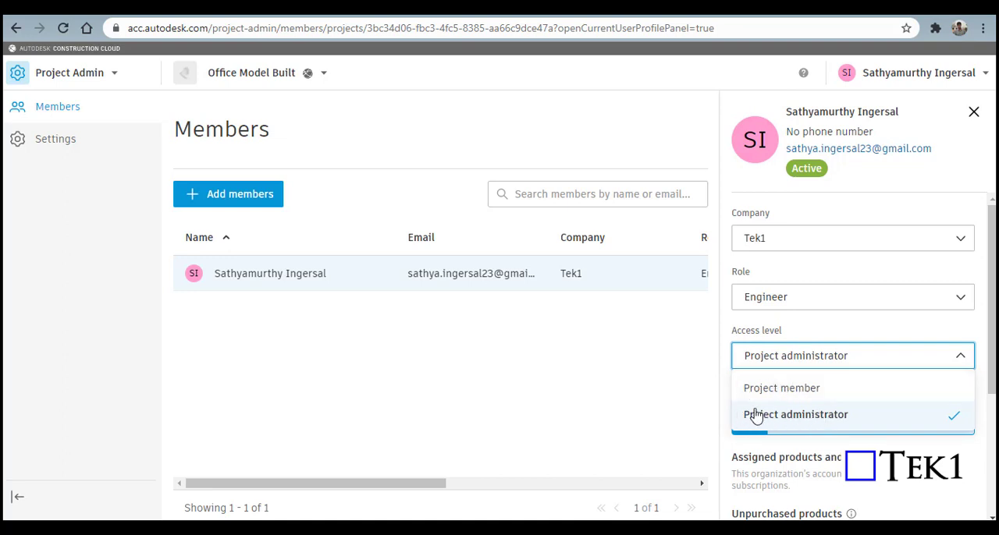
{"action": "left_click", "coordinate": [799, 417]}
Step: Turn on the member's access to Docs, Design Collaboration and Model Coordination
{"action": "scroll", "coordinate": [753, 361], "scroll_direction": "down", "scroll_amount": 1}
{"action": "scroll", "coordinate": [753, 361], "scroll_direction": "down", "scroll_amount": 2}
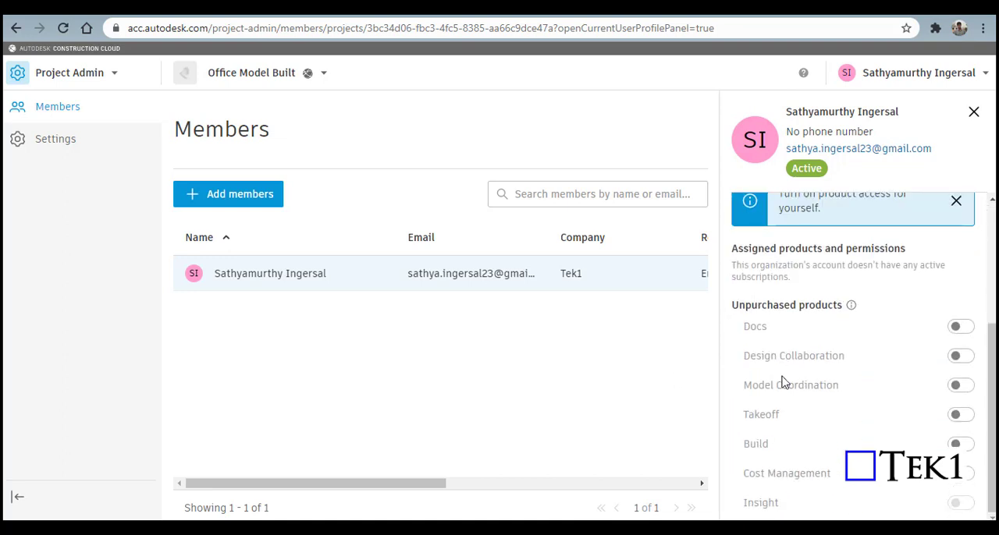
{"action": "scroll", "coordinate": [786, 379], "scroll_direction": "up", "scroll_amount": 1}
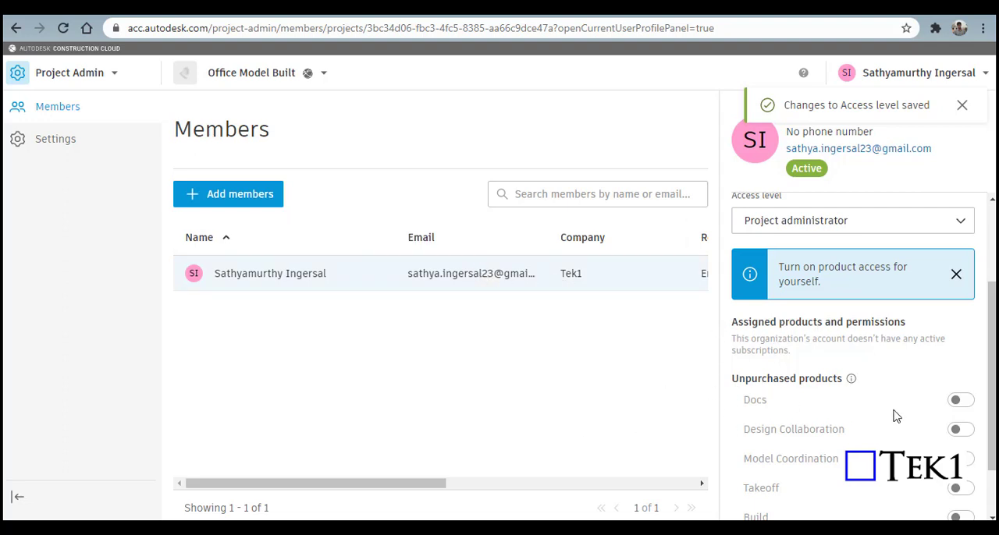
{"action": "left_click", "coordinate": [961, 401]}
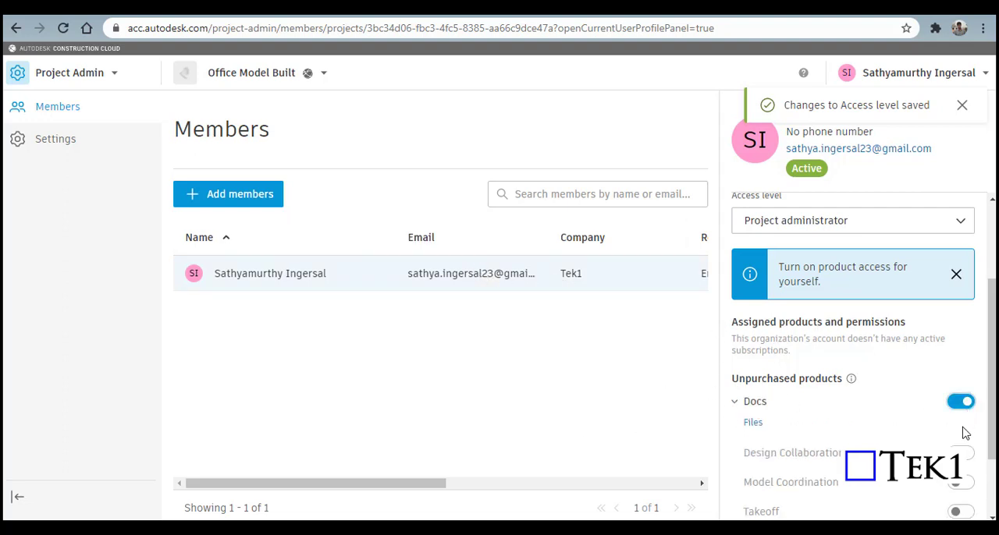
{"action": "scroll", "coordinate": [928, 420], "scroll_direction": "down", "scroll_amount": 1}
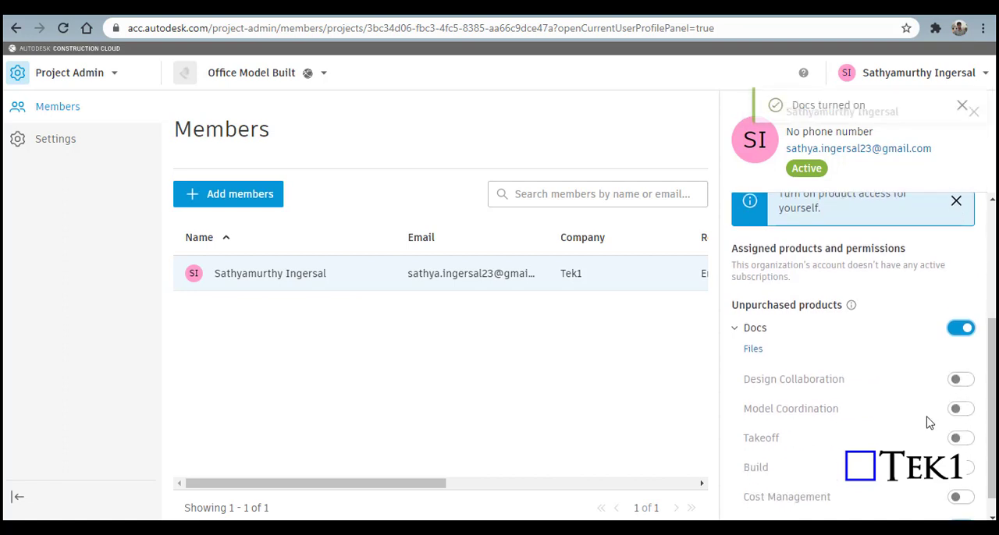
{"action": "left_click", "coordinate": [961, 380]}
{"action": "left_click", "coordinate": [962, 402]}
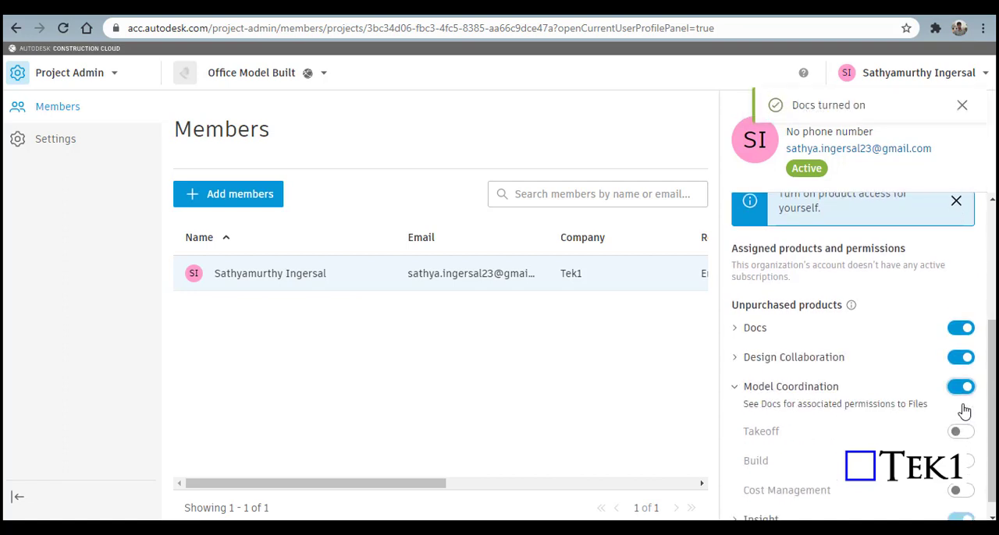
{"action": "scroll", "coordinate": [890, 425], "scroll_direction": "down", "scroll_amount": 1}
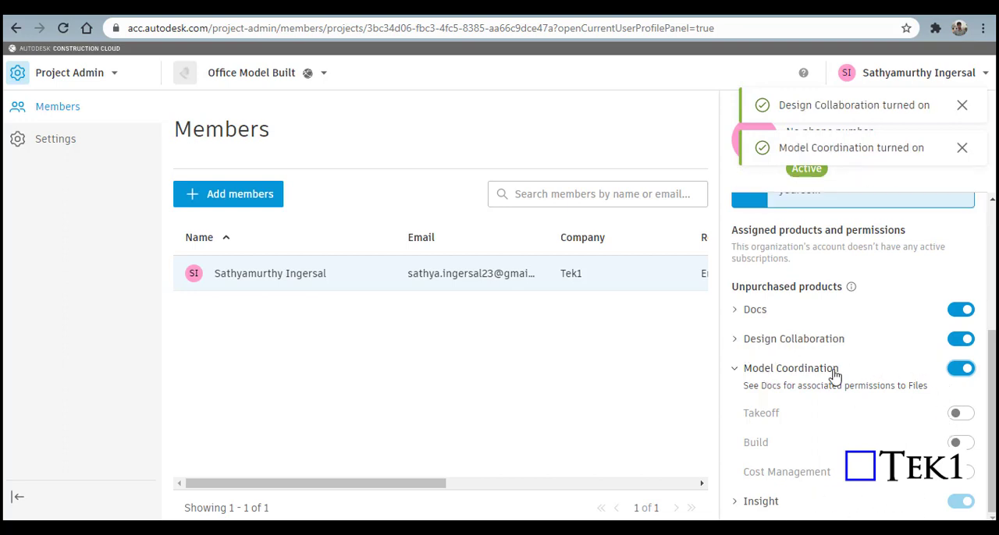
Step: Start adding project members and enter the e-mail addresses of two existing account members from the suggestions
{"action": "left_click", "coordinate": [238, 200]}
{"action": "left_click", "coordinate": [392, 166]}
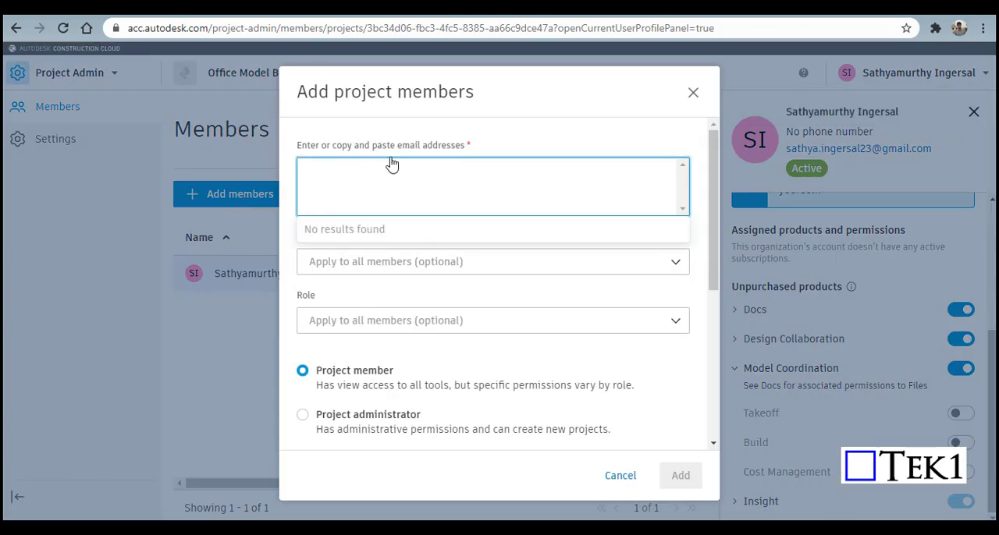
{"action": "type", "text": "KOSHY"}
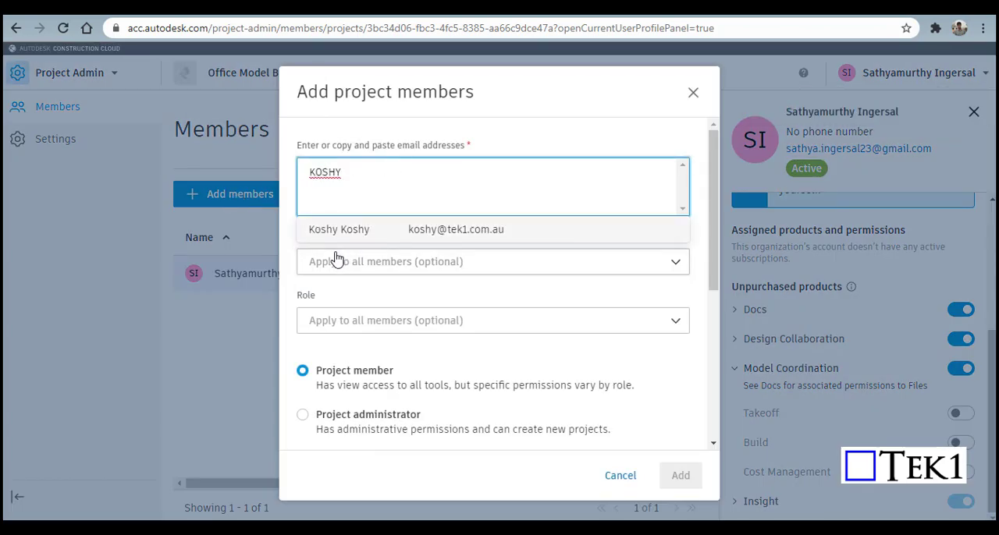
{"action": "left_click", "coordinate": [435, 234]}
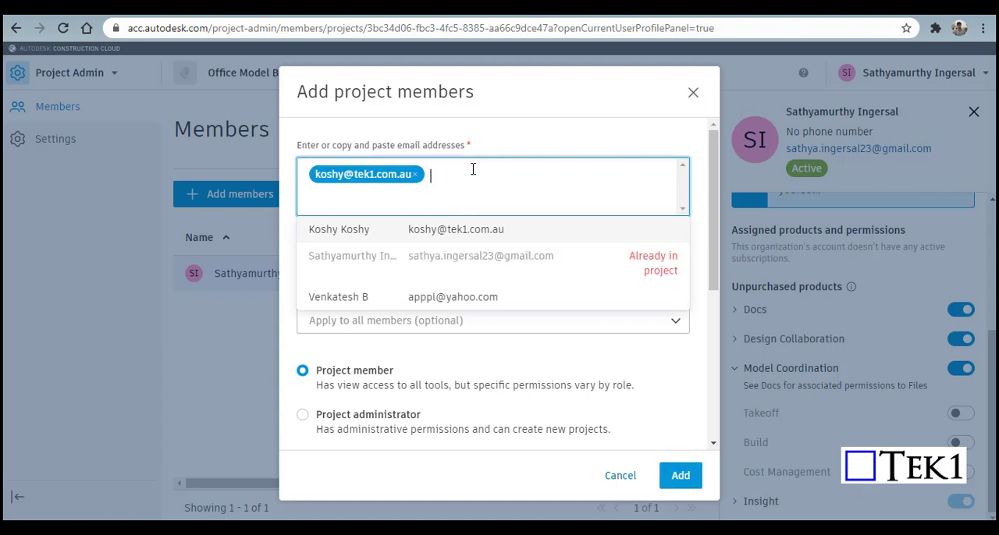
{"action": "type", "text": "PP"}
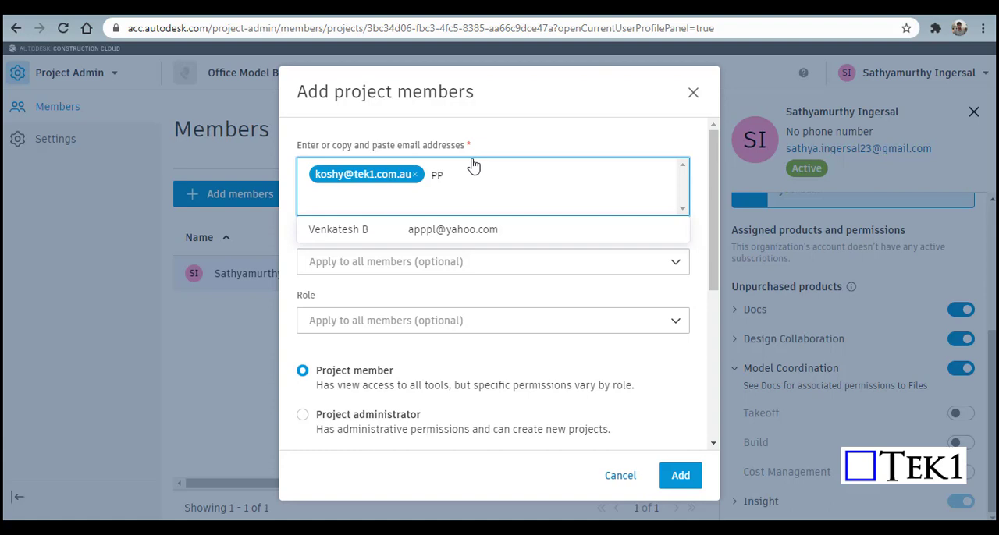
{"action": "left_click", "coordinate": [442, 231]}
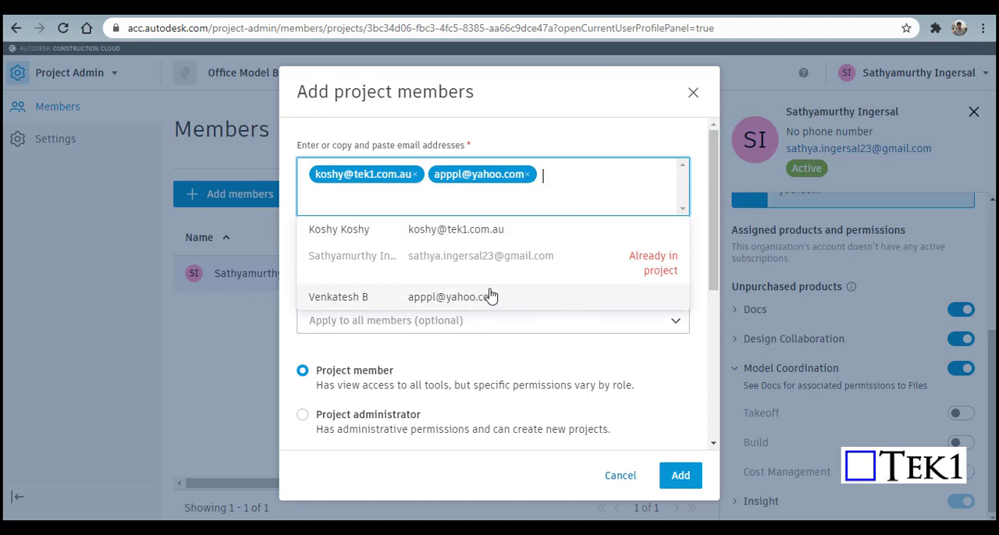
Step: Set the new members' role to Engineer and their company to Tek1
{"action": "left_click", "coordinate": [637, 320]}
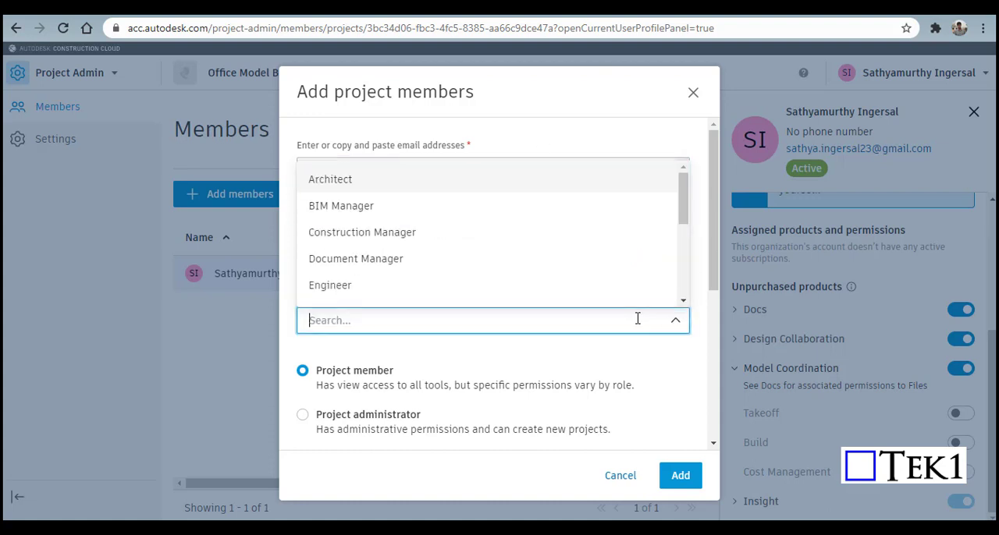
{"action": "left_click", "coordinate": [334, 288]}
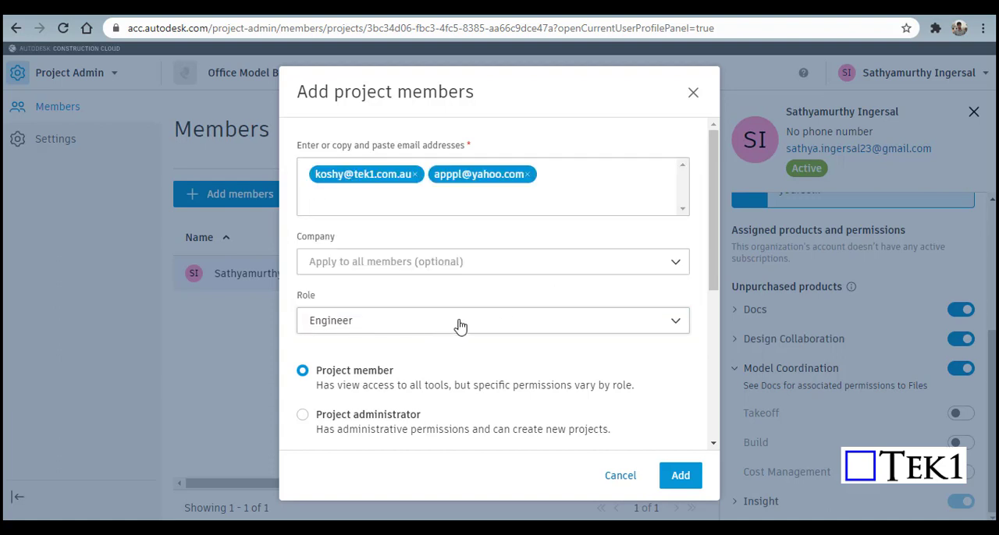
{"action": "left_click", "coordinate": [571, 270]}
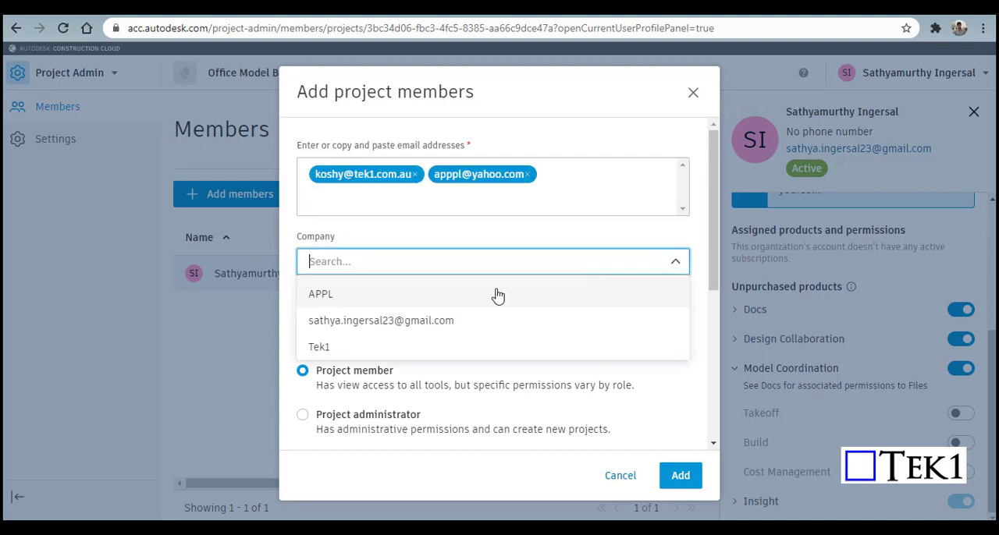
{"action": "left_click", "coordinate": [357, 348]}
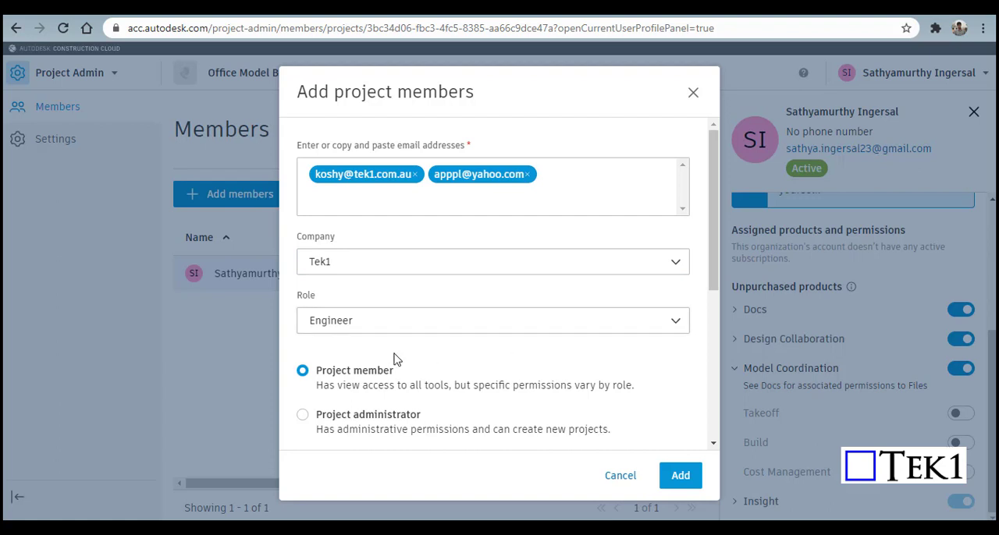
Step: Keep the Project member access level, include Design Collaboration and Model Coordination in the invitation, and add the members
{"action": "scroll", "coordinate": [382, 357], "scroll_direction": "down", "scroll_amount": 1}
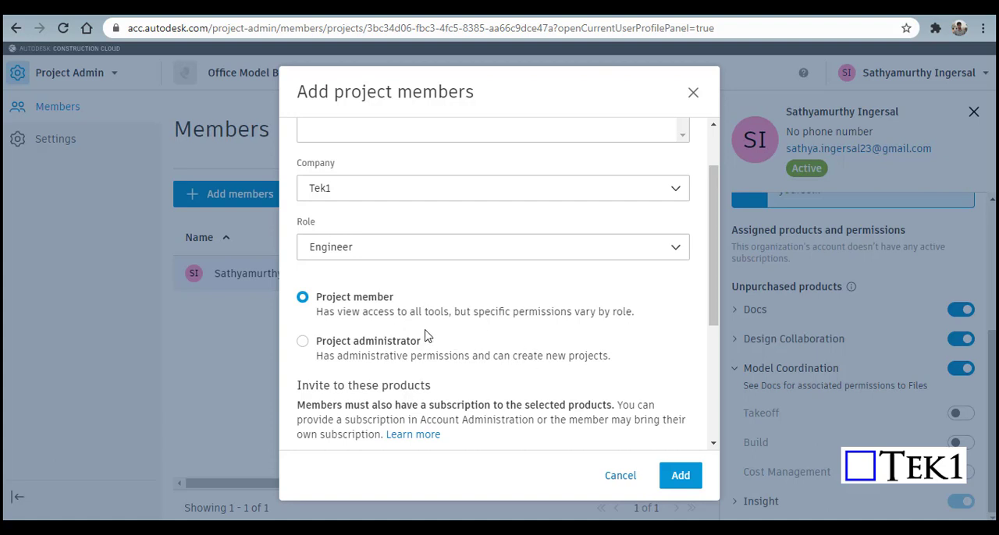
{"action": "scroll", "coordinate": [479, 316], "scroll_direction": "down", "scroll_amount": 2}
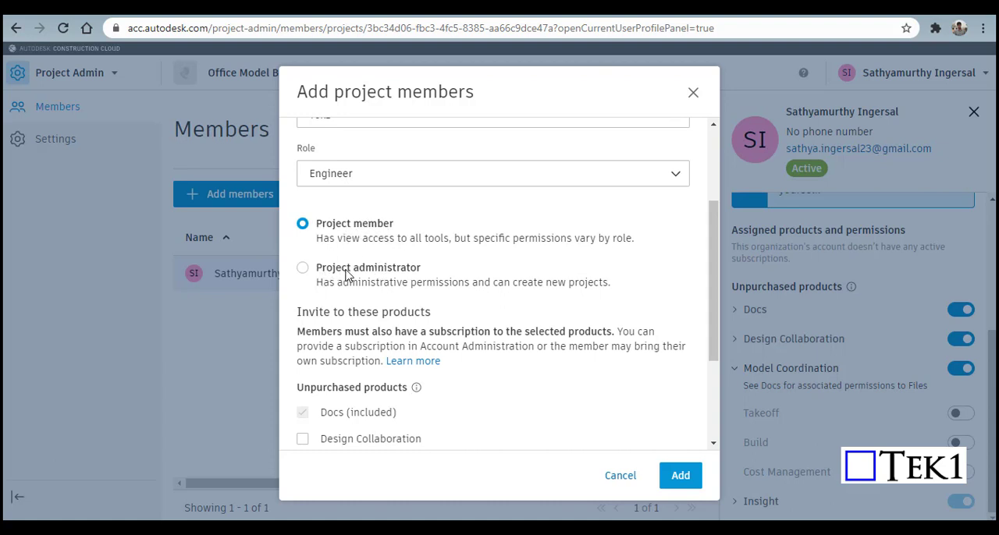
{"action": "scroll", "coordinate": [360, 281], "scroll_direction": "down", "scroll_amount": 3}
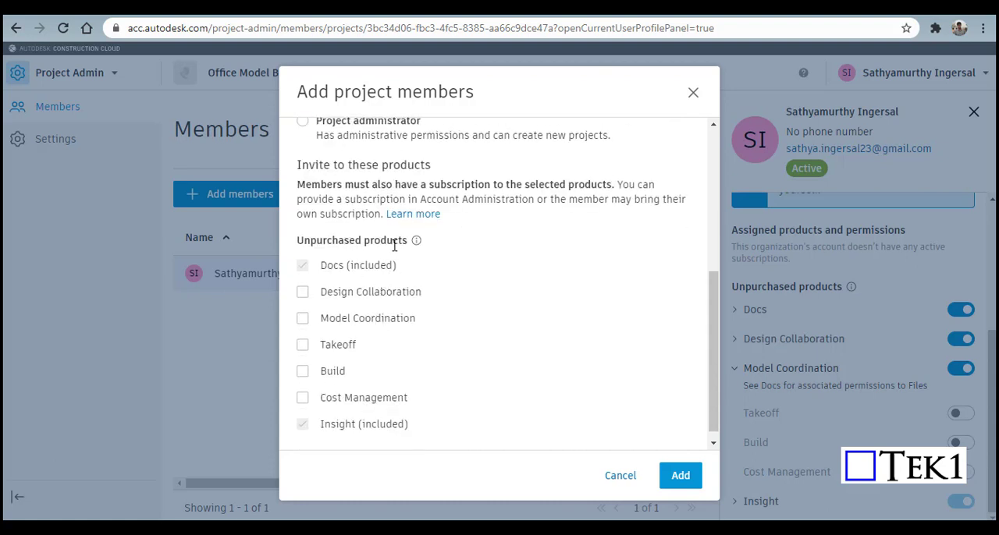
{"action": "left_click", "coordinate": [302, 292]}
{"action": "left_click", "coordinate": [303, 319]}
{"action": "scroll", "coordinate": [465, 370], "scroll_direction": "up", "scroll_amount": 2}
{"action": "scroll", "coordinate": [465, 369], "scroll_direction": "down", "scroll_amount": 1}
{"action": "scroll", "coordinate": [465, 370], "scroll_direction": "up", "scroll_amount": 1}
{"action": "scroll", "coordinate": [508, 376], "scroll_direction": "down", "scroll_amount": 2}
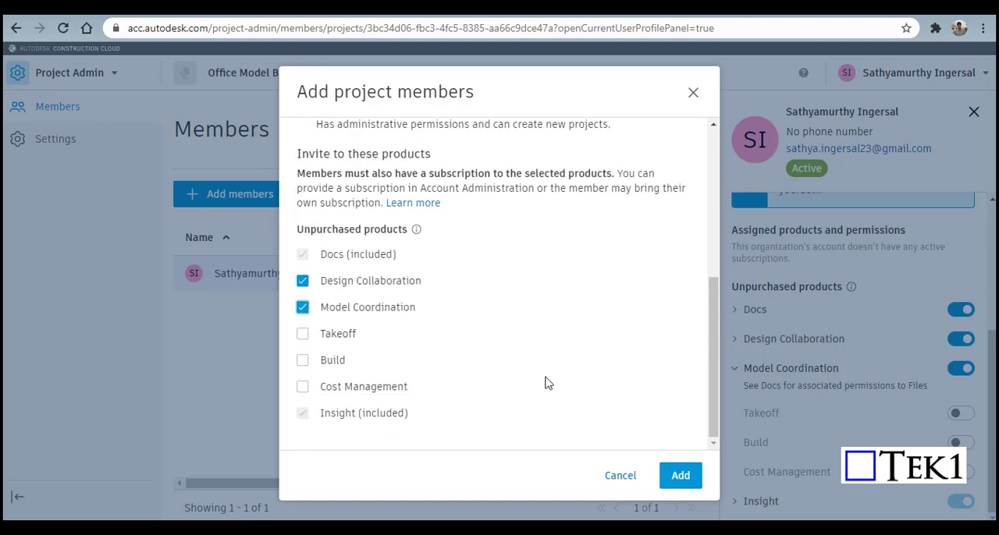
{"action": "left_click", "coordinate": [682, 480]}
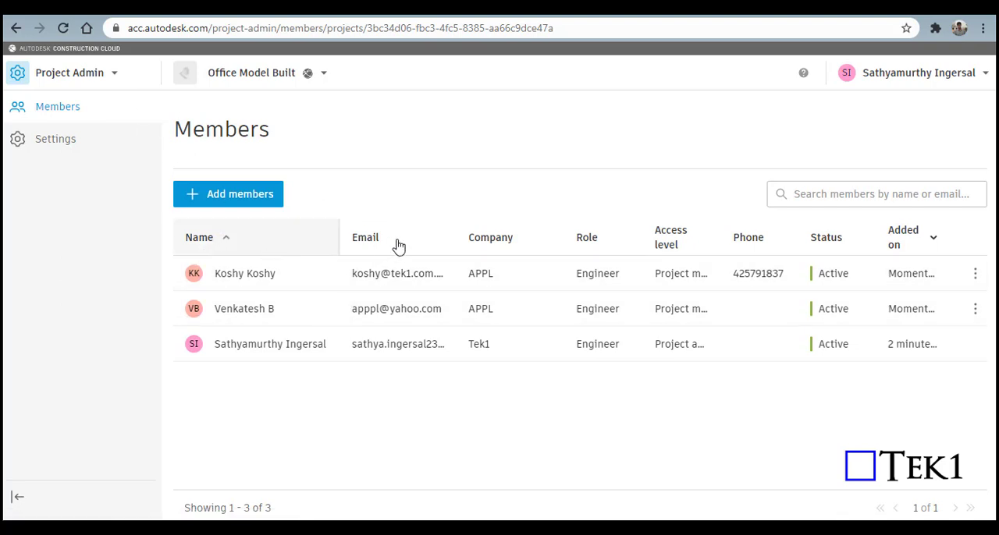
Step: Switch from Project Admin to Docs and check the holding area before returning to the project folders
{"action": "left_click", "coordinate": [99, 78]}
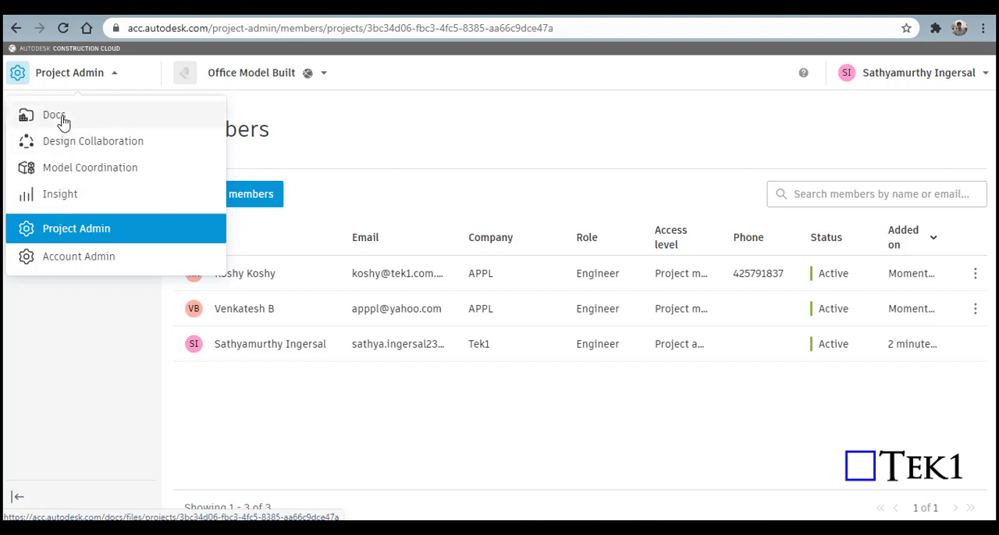
{"action": "left_click", "coordinate": [835, 470]}
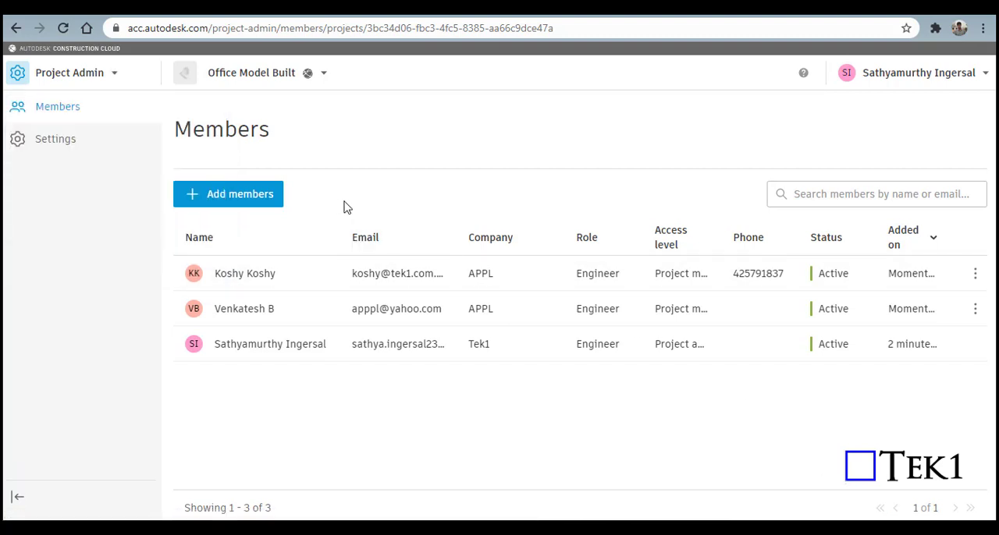
{"action": "left_click", "coordinate": [73, 74]}
{"action": "left_click", "coordinate": [55, 121]}
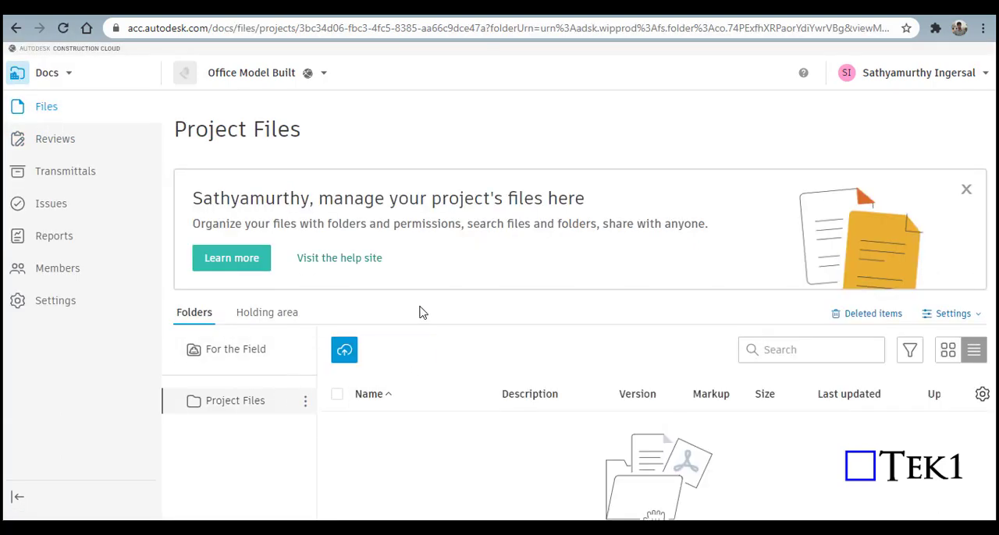
{"action": "left_click", "coordinate": [266, 314]}
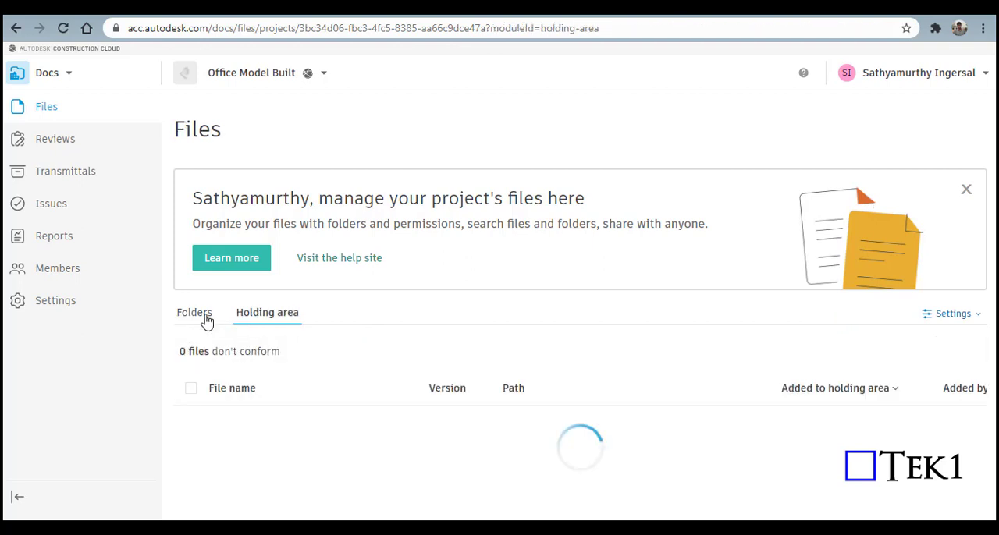
{"action": "left_click", "coordinate": [197, 313]}
Step: Add a subfolder named "model" to the For the Field folder
{"action": "left_click", "coordinate": [231, 353]}
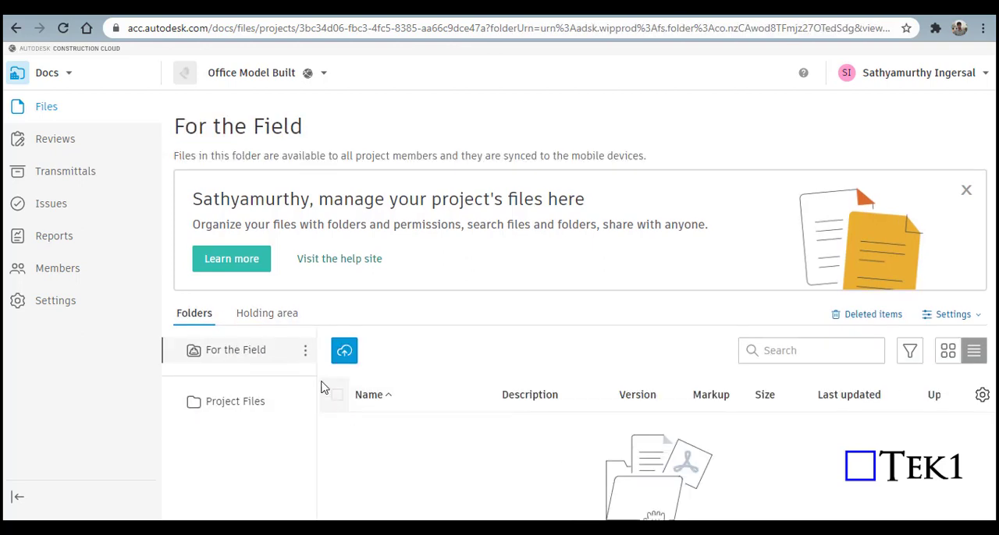
{"action": "left_click", "coordinate": [305, 351]}
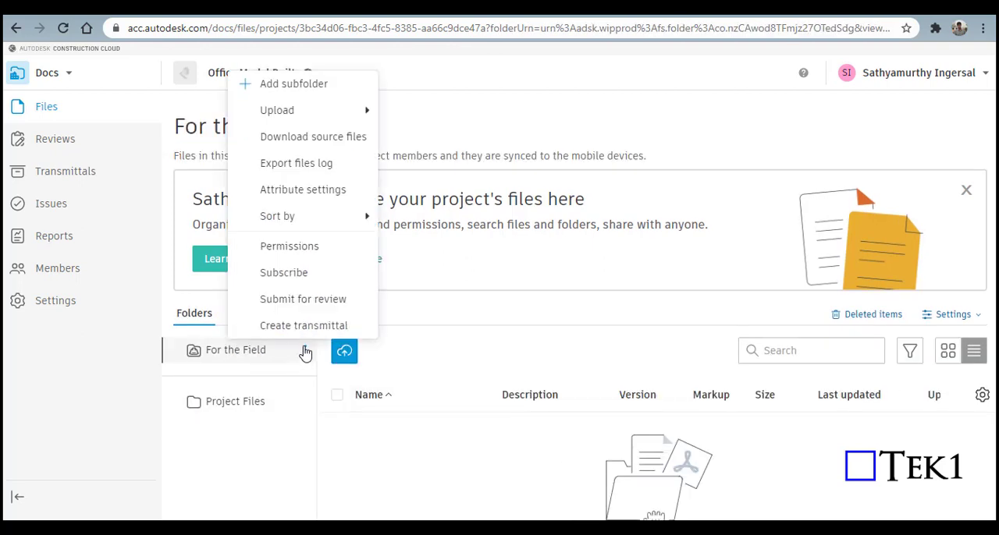
{"action": "left_click", "coordinate": [311, 85]}
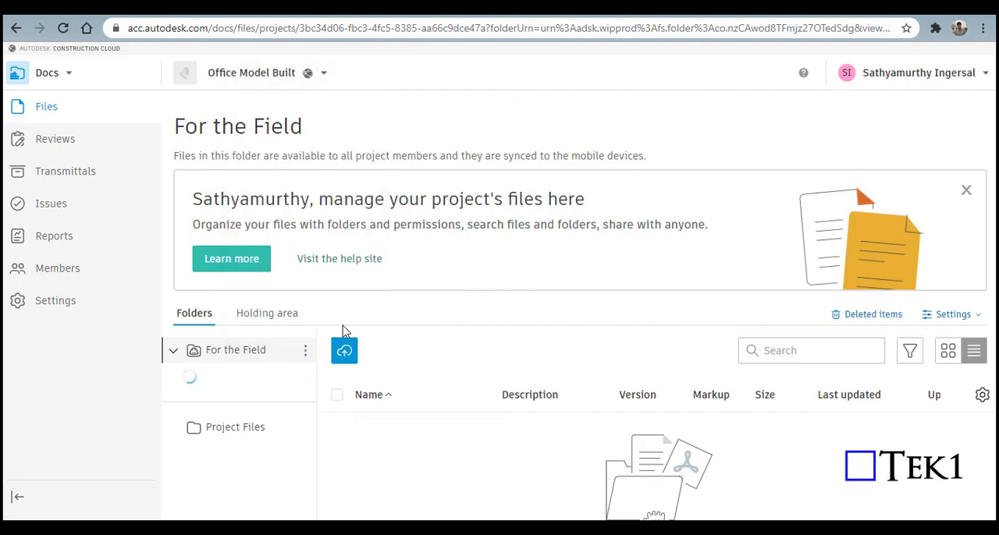
{"action": "type", "text": "m"}
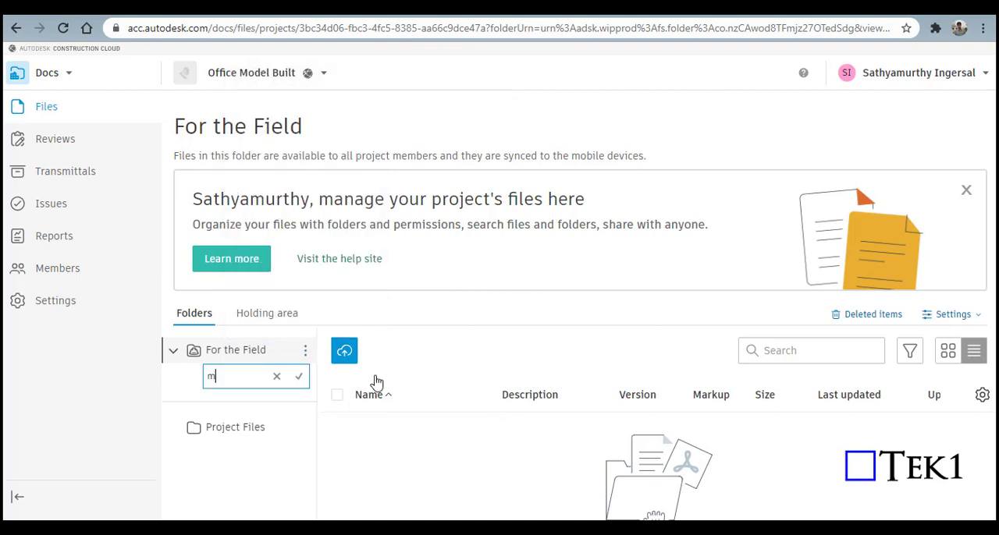
{"action": "type", "text": "odel"}
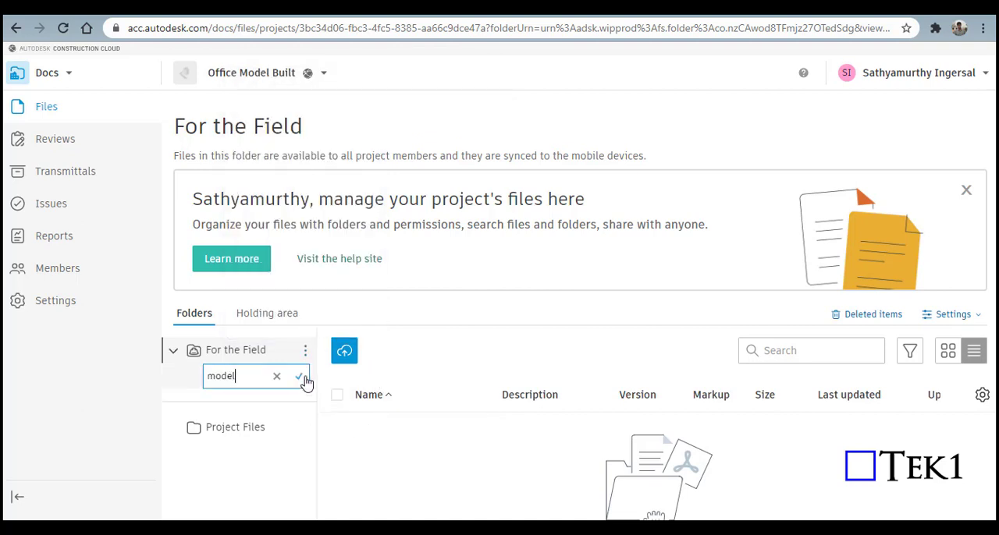
{"action": "left_click", "coordinate": [301, 377]}
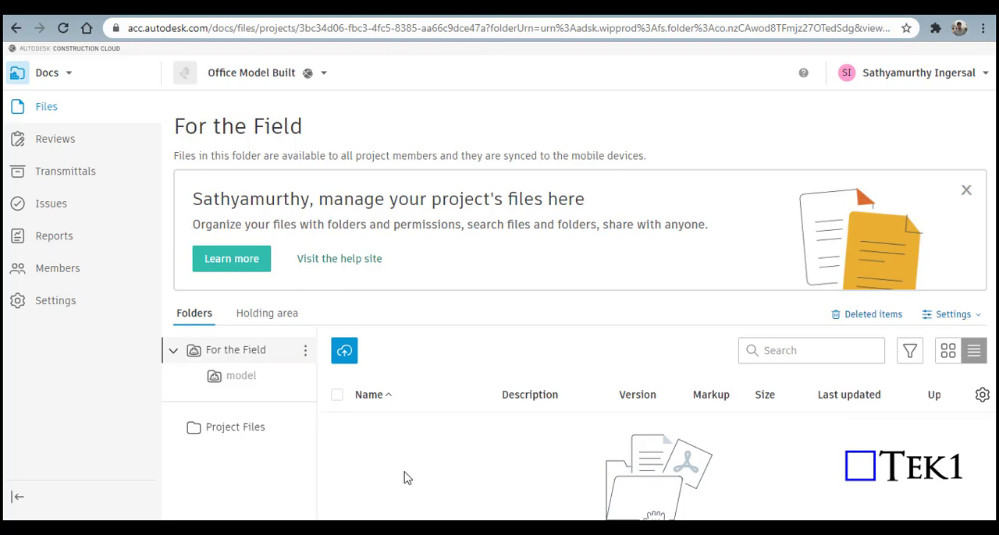
Step: Start a file upload into the model subfolder and accept releasing its files to the field
{"action": "left_click", "coordinate": [240, 381]}
{"action": "right_click", "coordinate": [240, 381]}
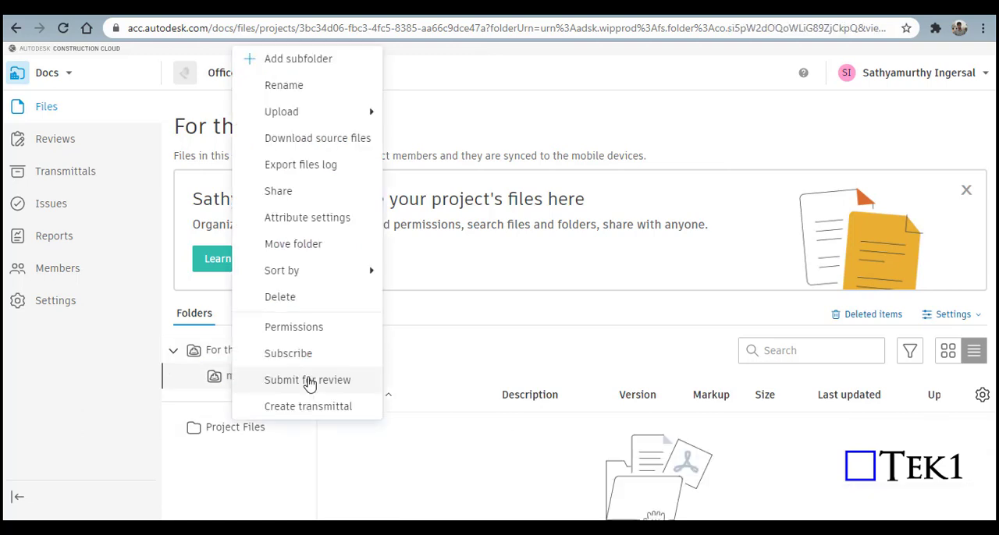
{"action": "mouse_move", "coordinate": [331, 115]}
{"action": "left_click", "coordinate": [416, 117]}
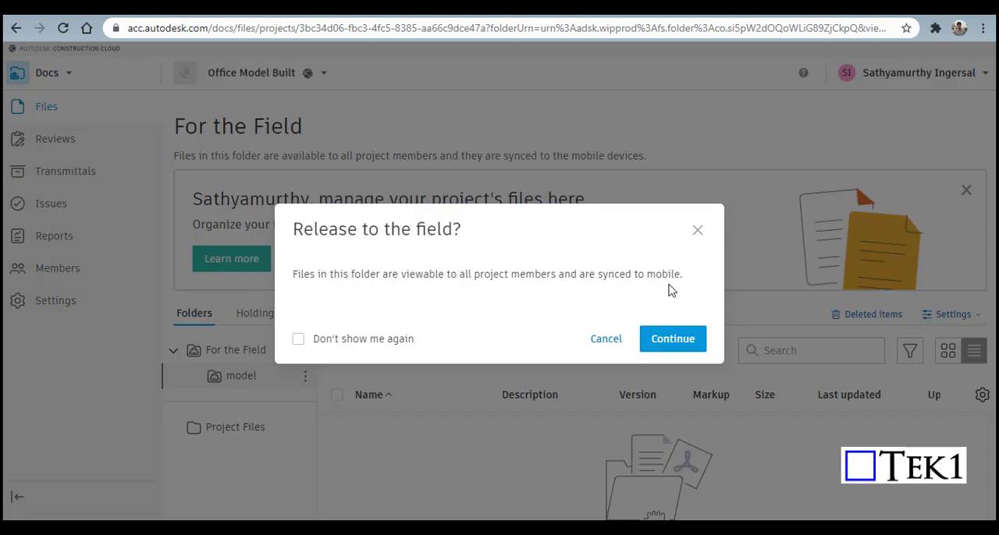
{"action": "left_click", "coordinate": [673, 341]}
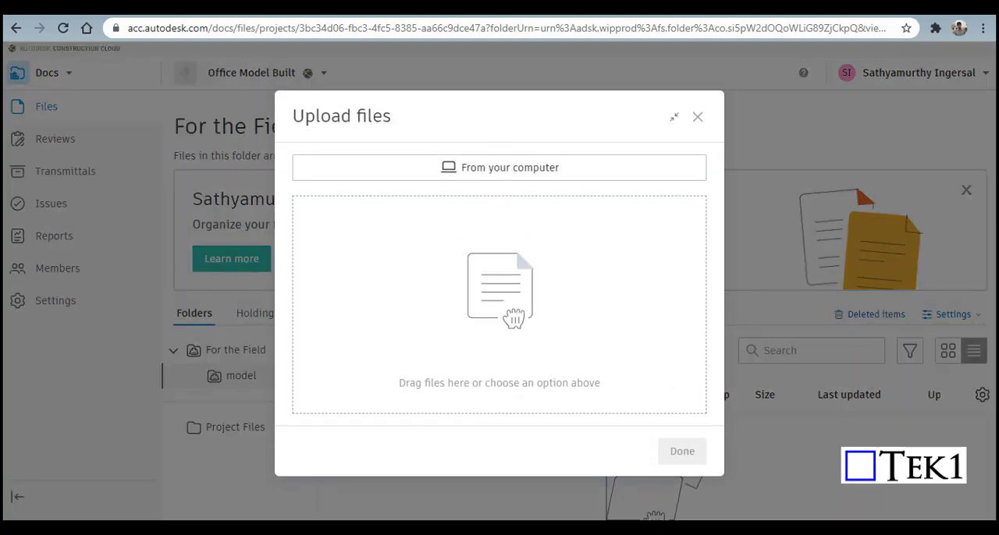
Step: Upload Office Building.rvt from the local D: drive folder into the model subfolder and finish the upload
{"action": "key", "text": "super+e"}
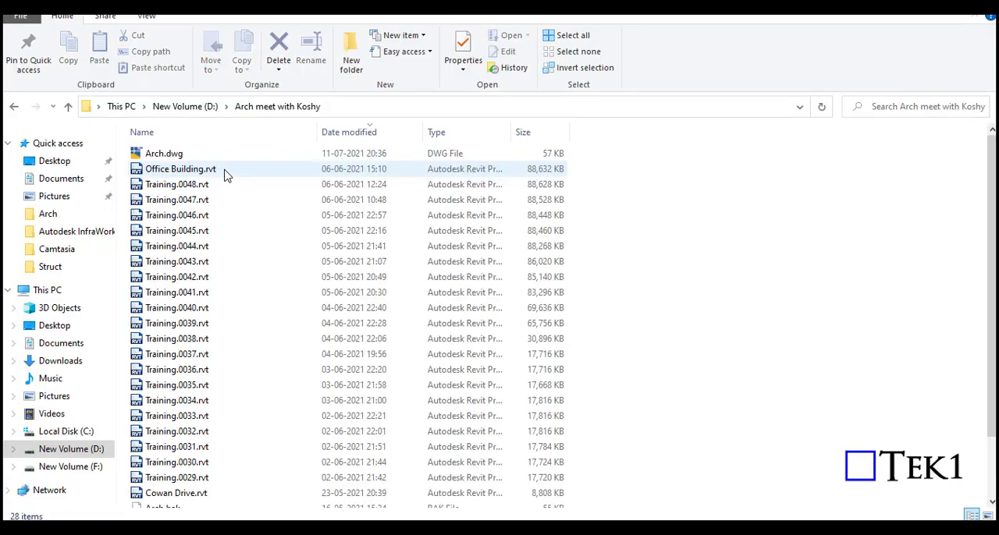
{"action": "left_click", "coordinate": [203, 171]}
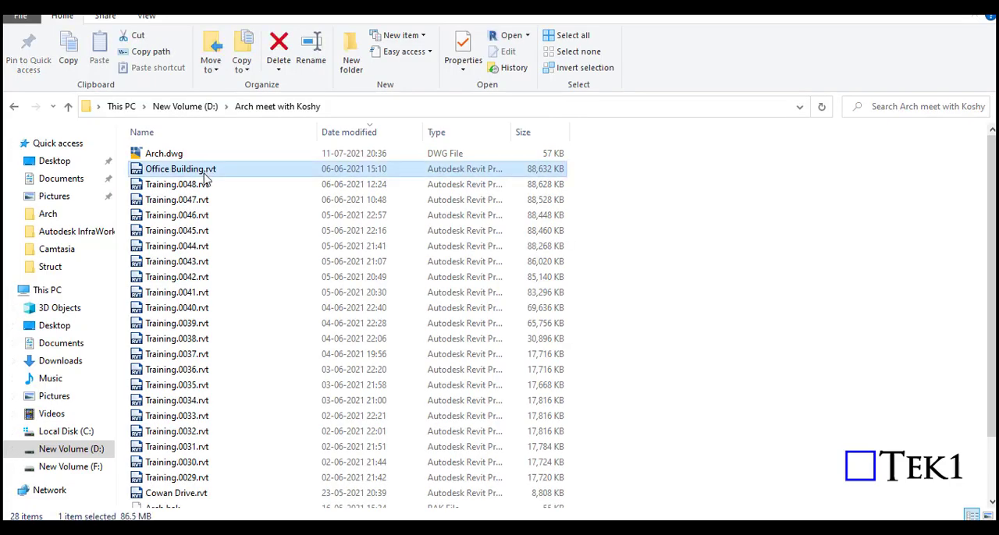
{"action": "left_click_drag", "start_coordinate": [477, 6], "coordinate": [976, 57]}
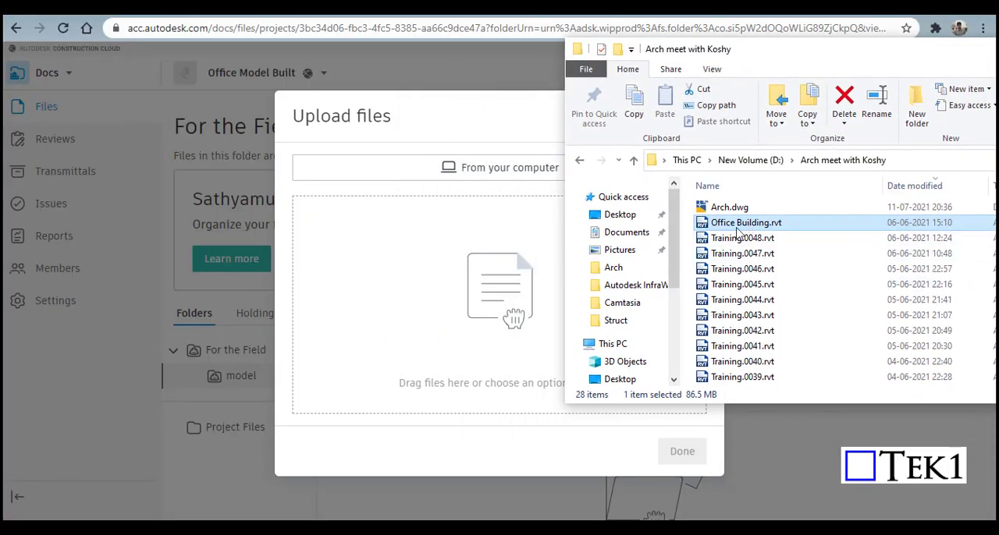
{"action": "left_click_drag", "start_coordinate": [748, 226], "coordinate": [423, 267]}
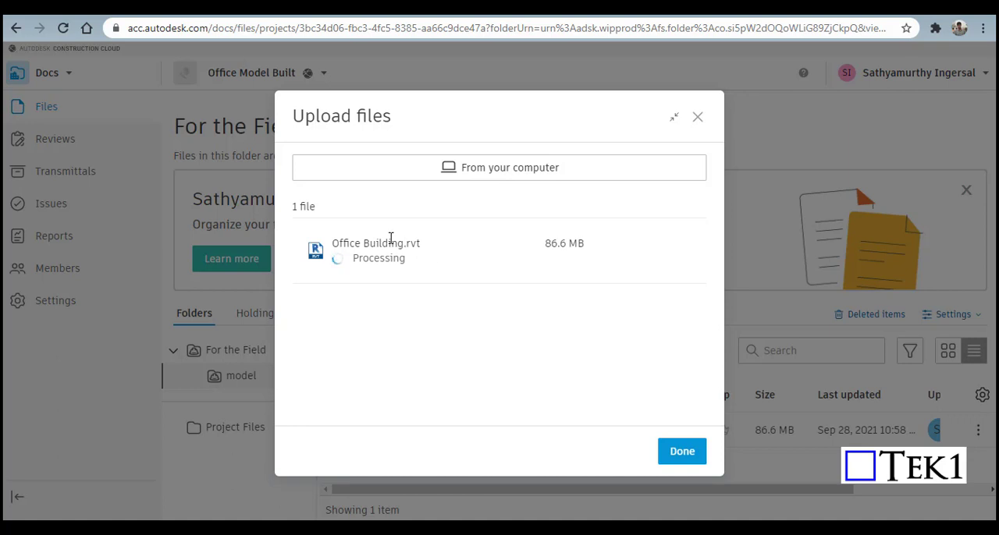
{"action": "left_click", "coordinate": [682, 451]}
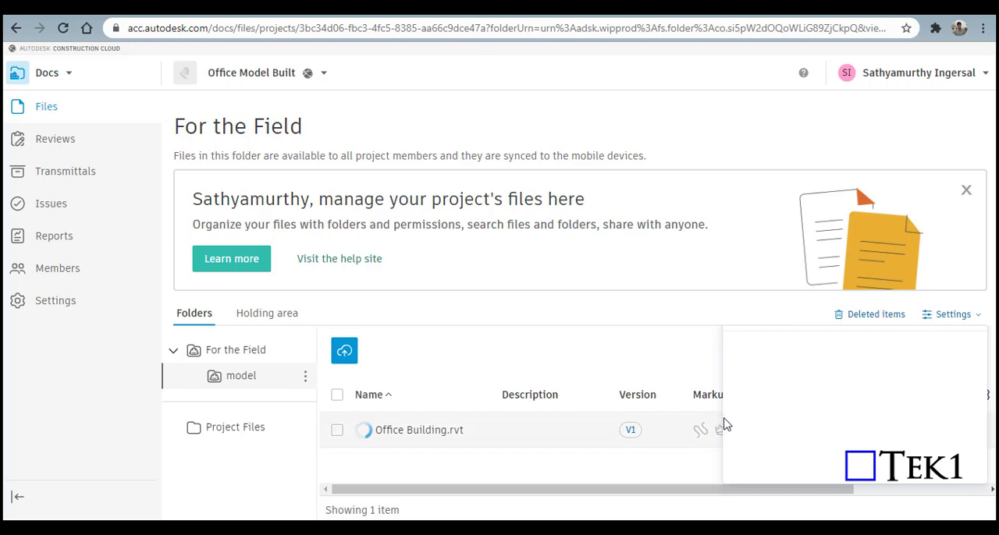
Step: Review the version, markup, size and last-updated details of Office Building.rvt, check its version history and close it
{"action": "scroll", "coordinate": [484, 482], "scroll_direction": "right", "scroll_amount": 3}
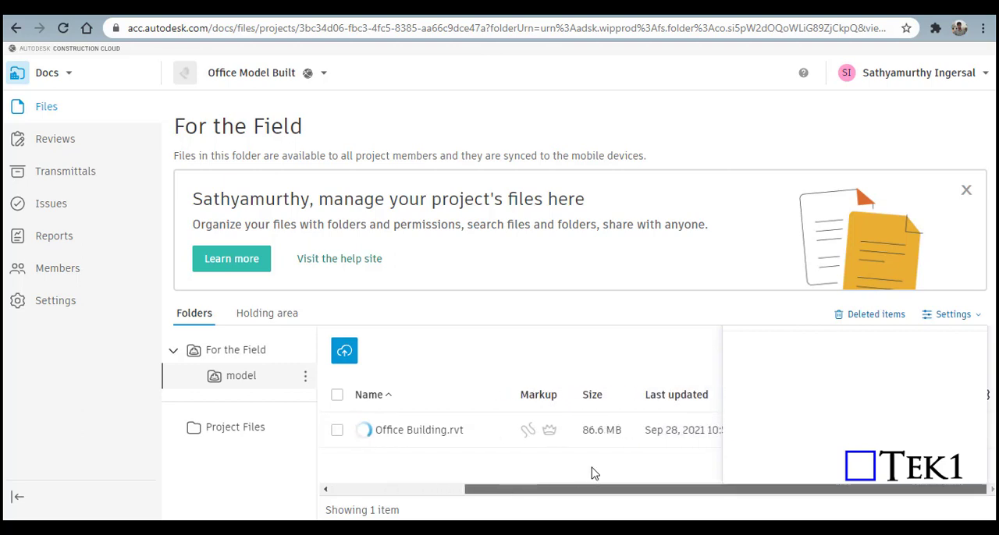
{"action": "scroll", "coordinate": [453, 474], "scroll_direction": "left", "scroll_amount": 3}
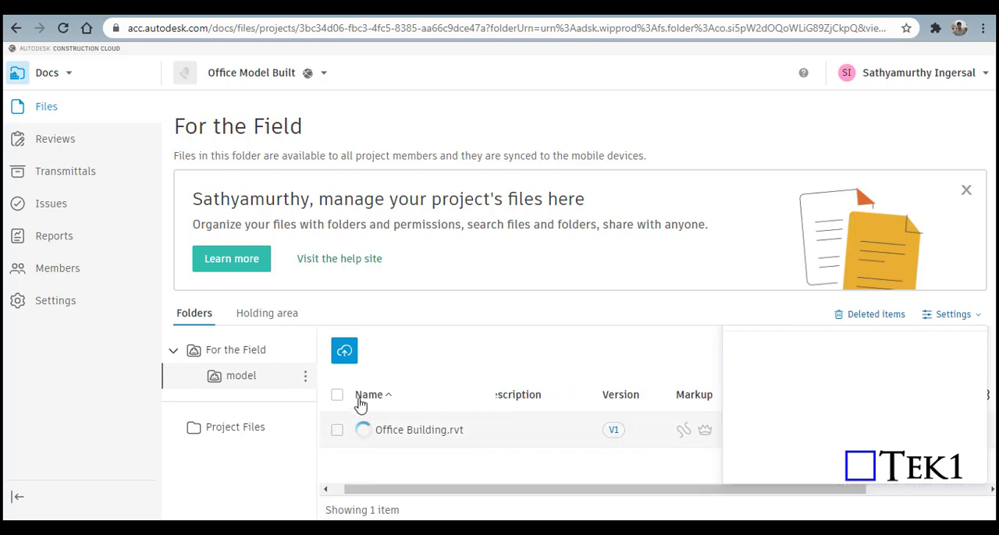
{"action": "scroll", "coordinate": [408, 490], "scroll_direction": "right", "scroll_amount": 3}
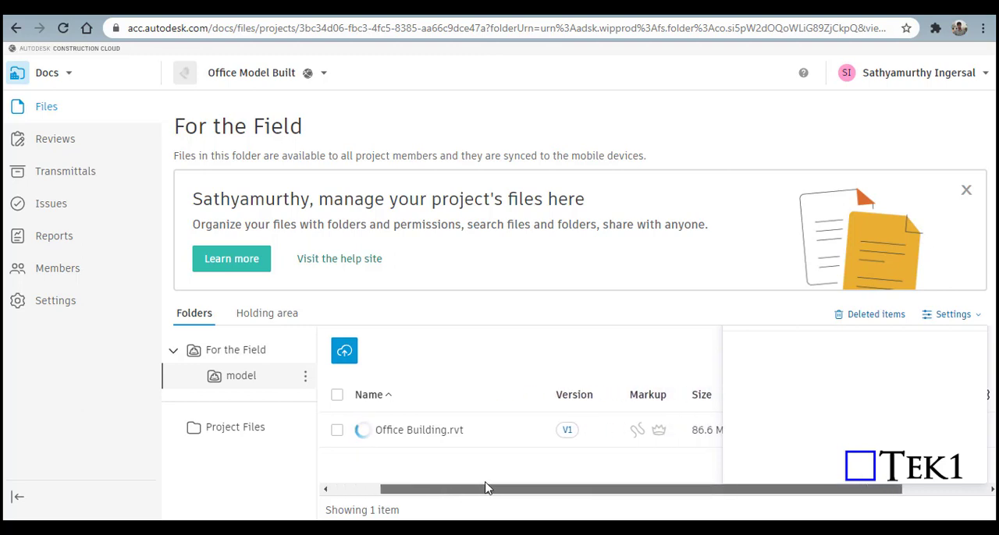
{"action": "scroll", "coordinate": [569, 443], "scroll_direction": "right", "scroll_amount": 3}
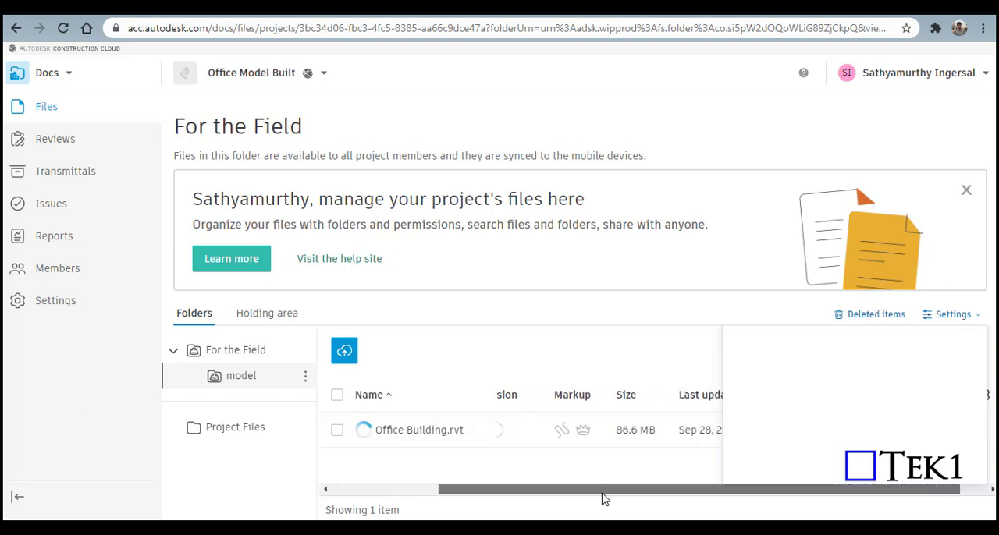
{"action": "scroll", "coordinate": [632, 493], "scroll_direction": "right", "scroll_amount": 2}
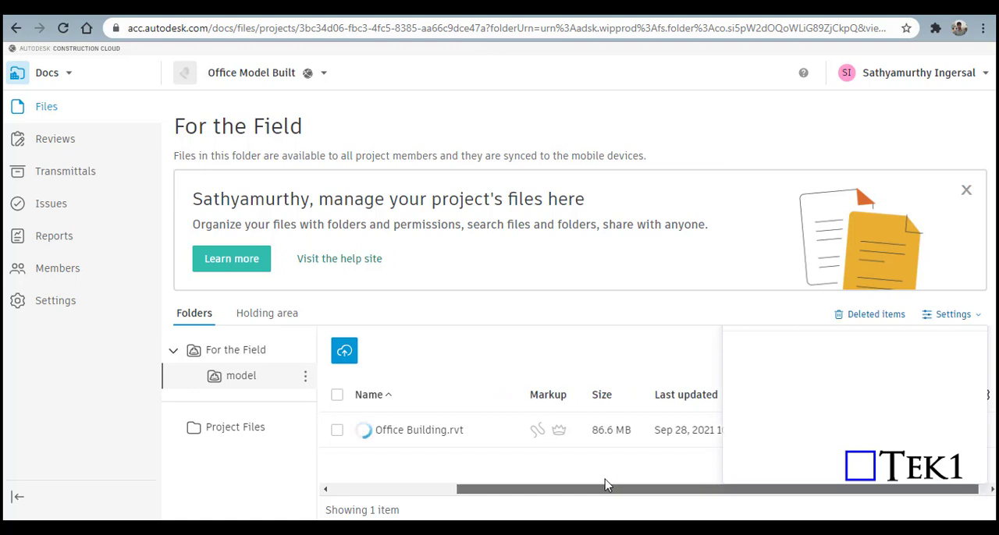
{"action": "left_click_drag", "start_coordinate": [606, 484], "coordinate": [555, 486]}
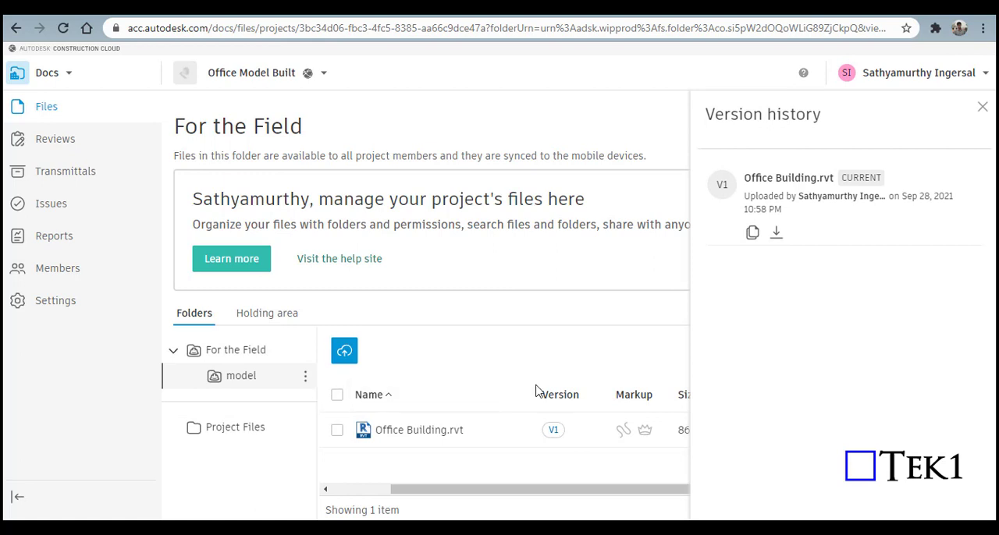
{"action": "left_click", "coordinate": [624, 276]}
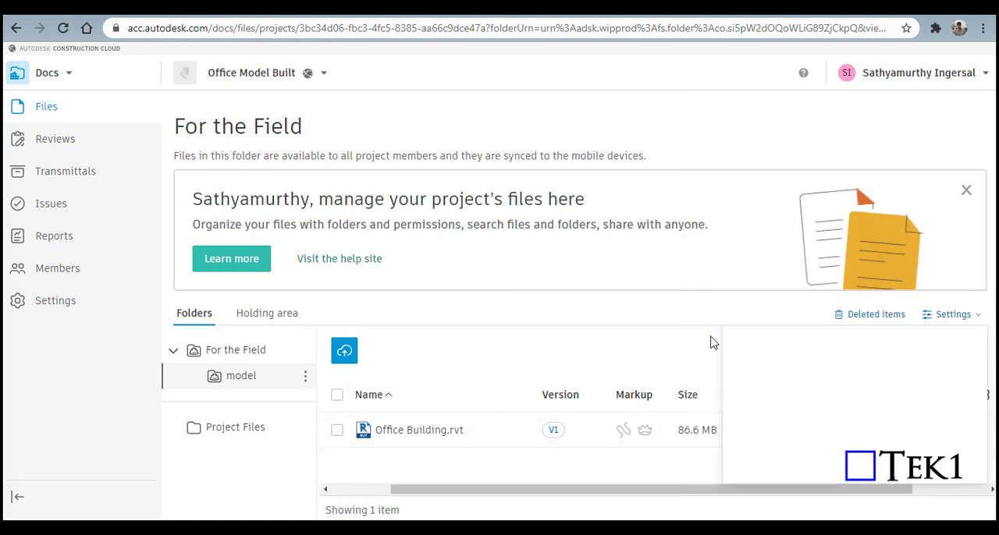